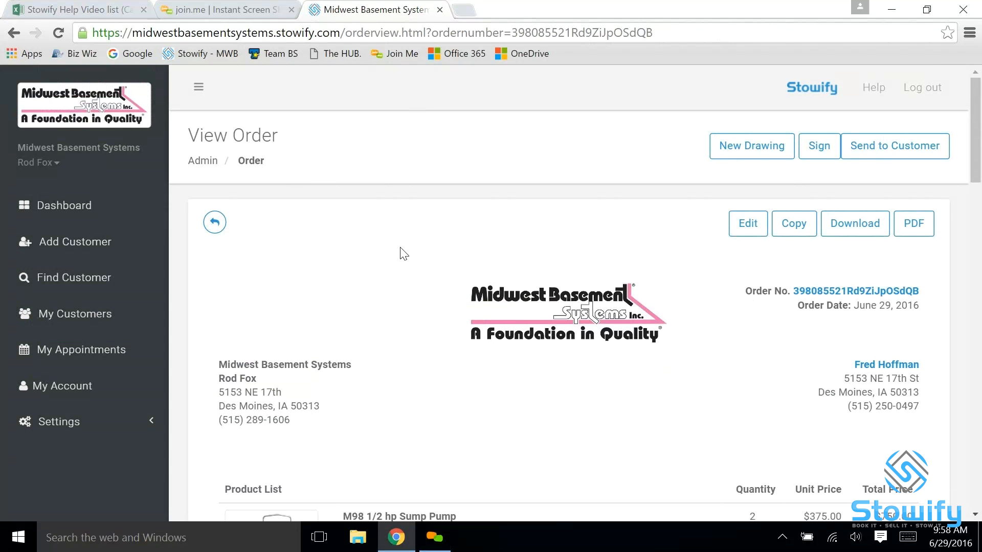
Start a new drawing for the order
click(753, 151)
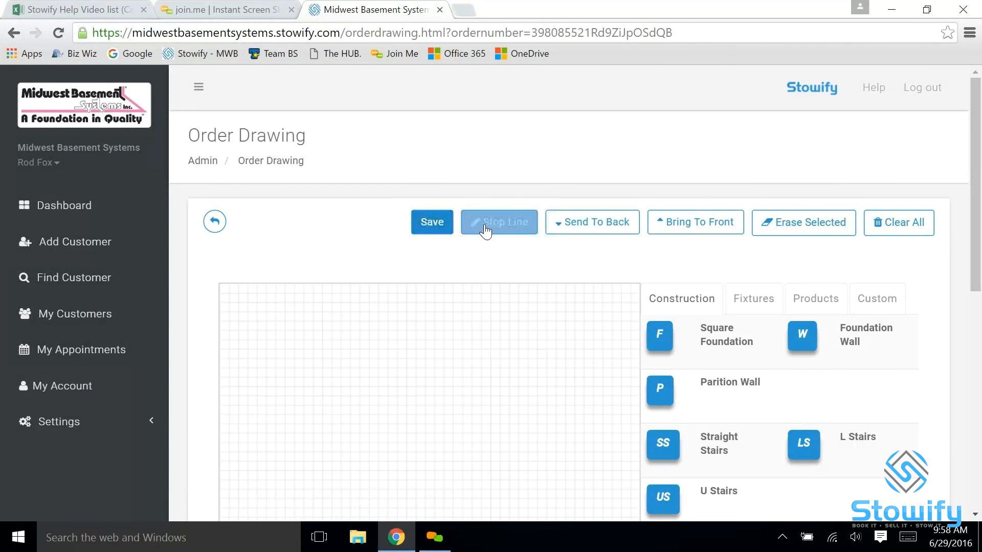
click(587, 225)
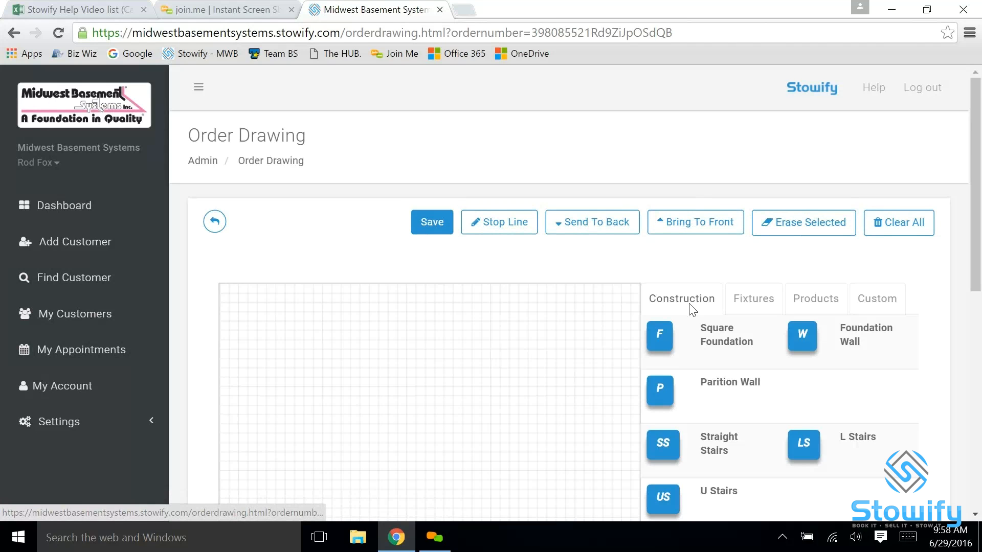
Examine the drawing symbols available in the Construction, Fixtures, Products and Custom categories
scroll(697, 269, down, 2)
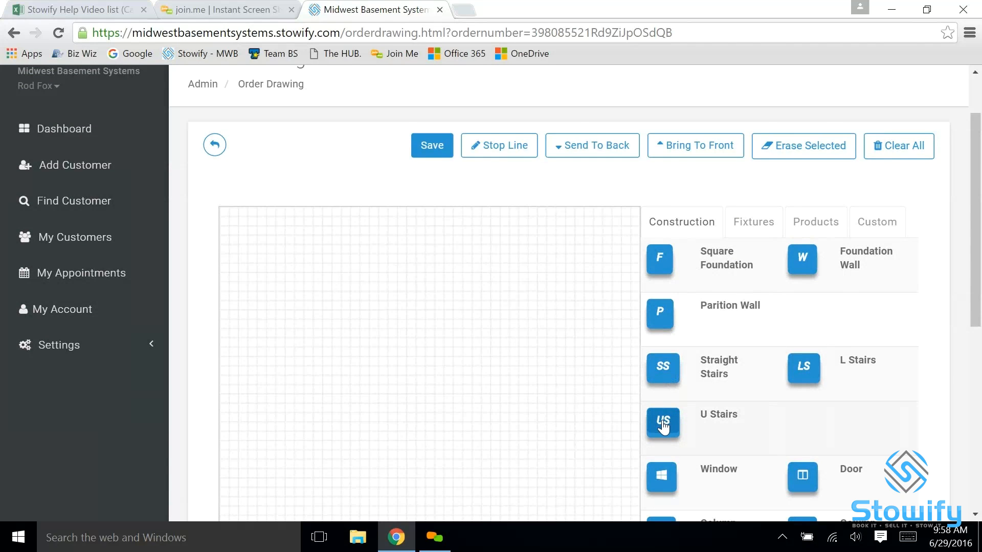
scroll(743, 410, down, 2)
scroll(744, 409, down, 1)
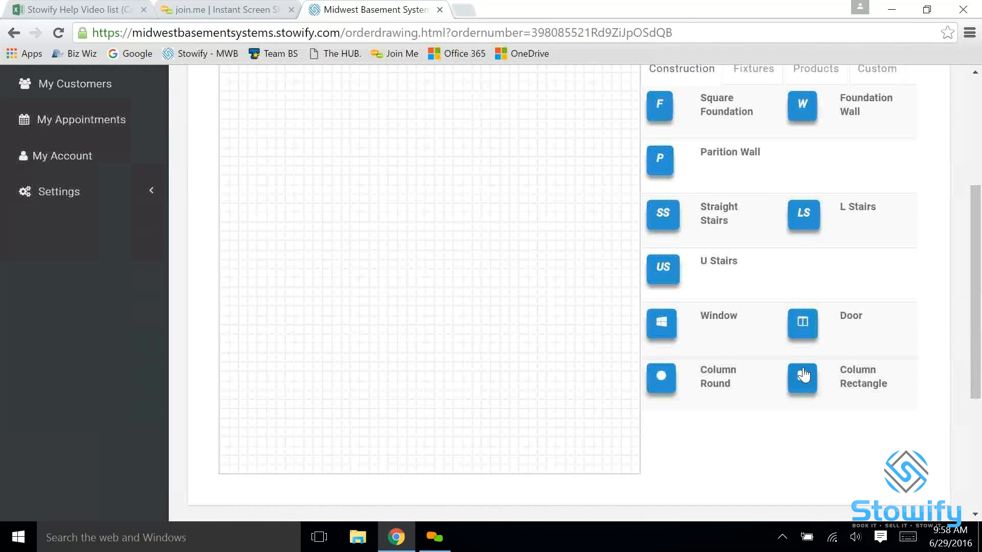
scroll(804, 385, up, 3)
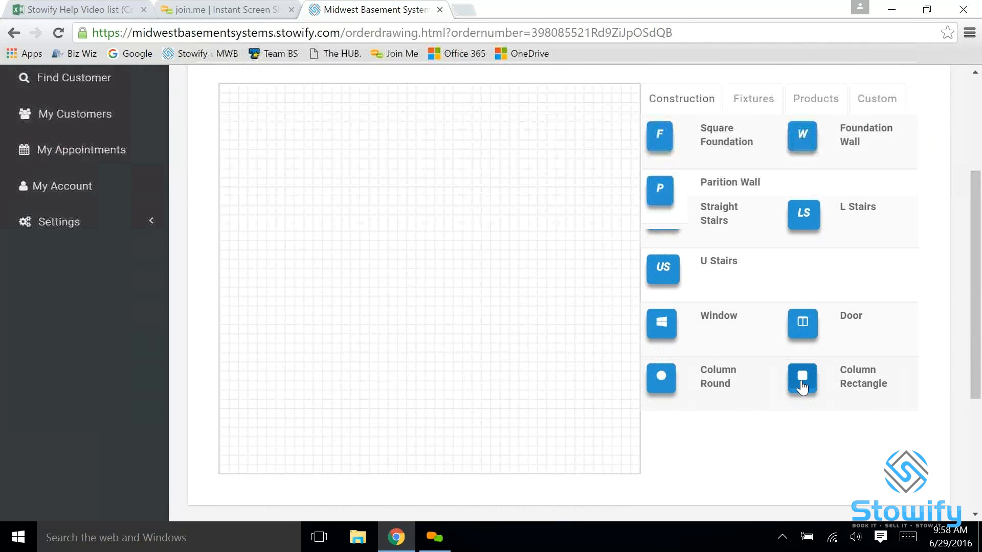
click(756, 223)
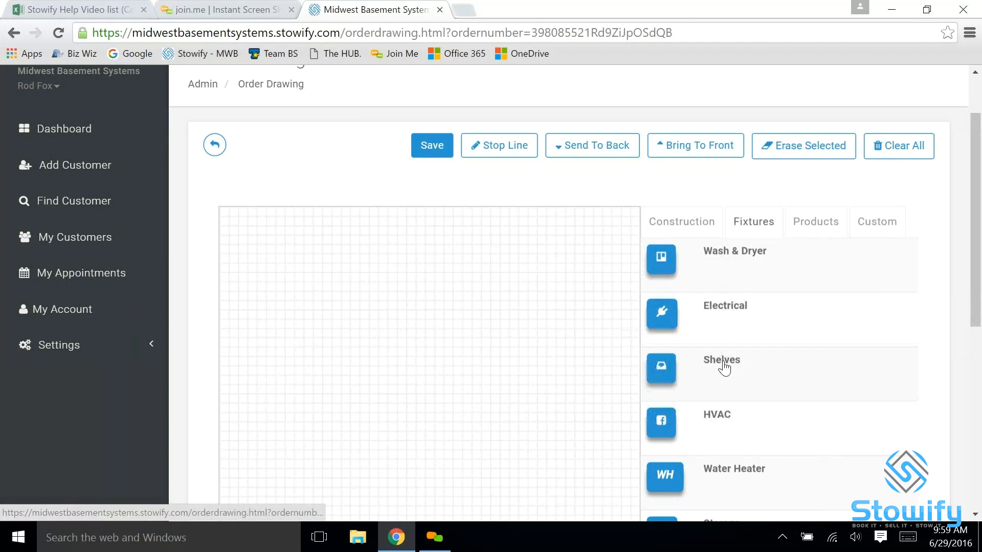
scroll(758, 459, down, 3)
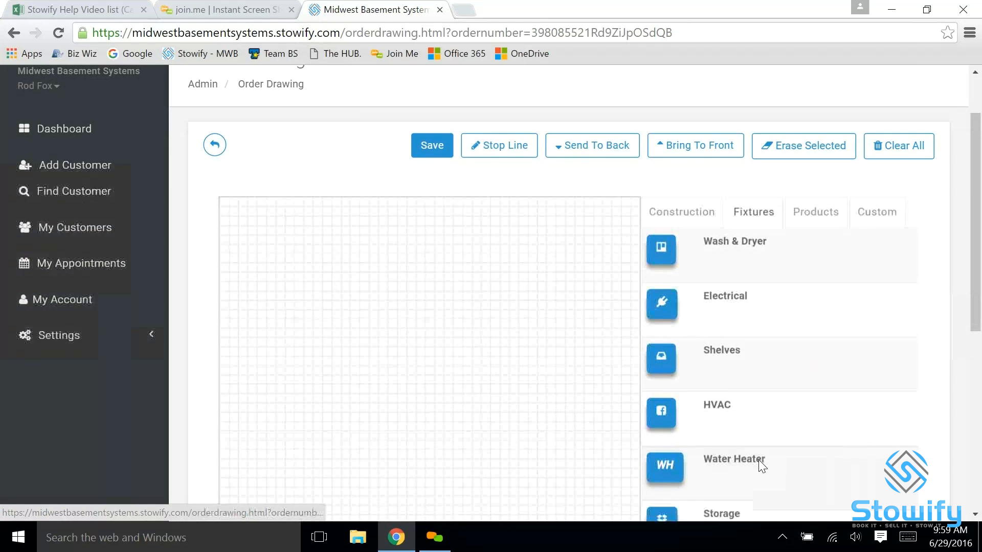
scroll(793, 364, up, 2)
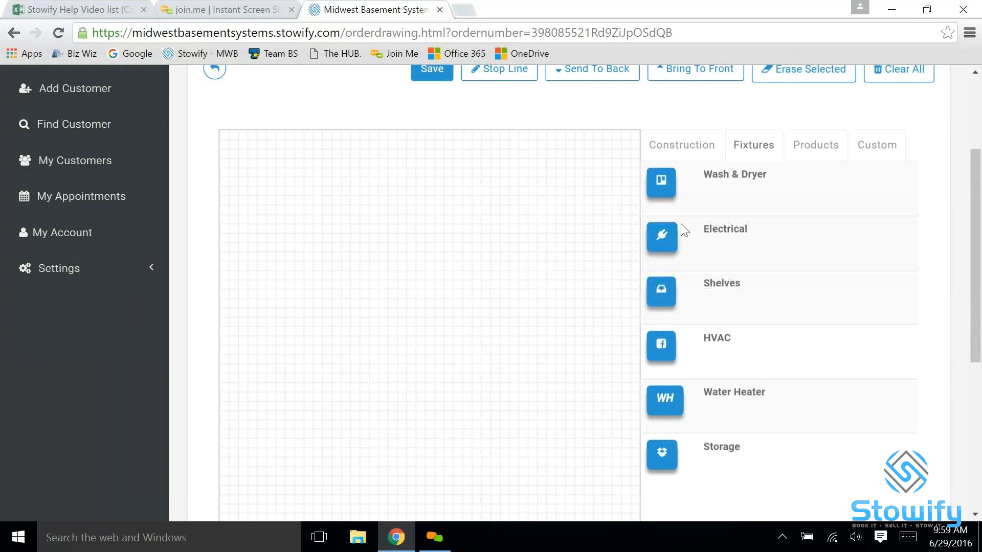
click(816, 151)
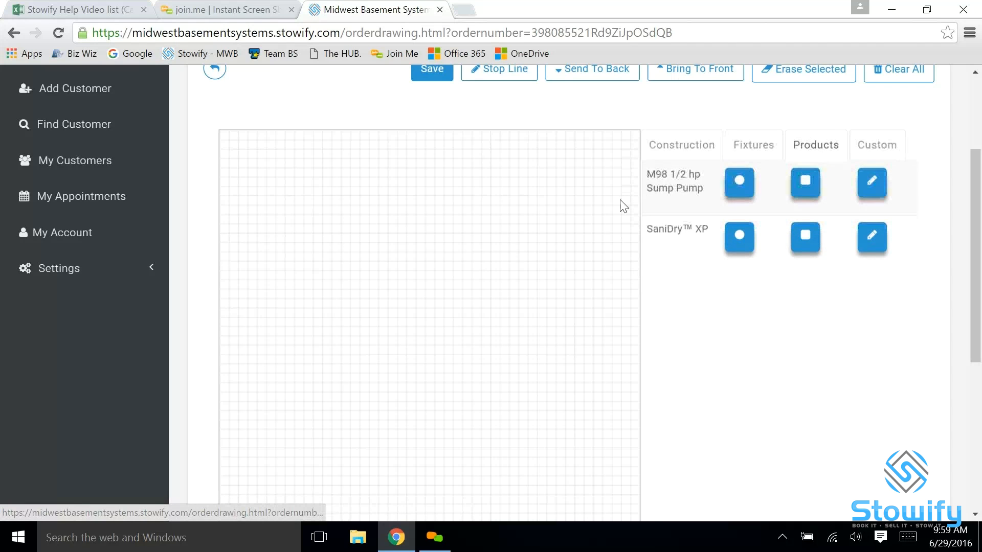
scroll(555, 270, up, 1)
scroll(555, 270, up, 1)
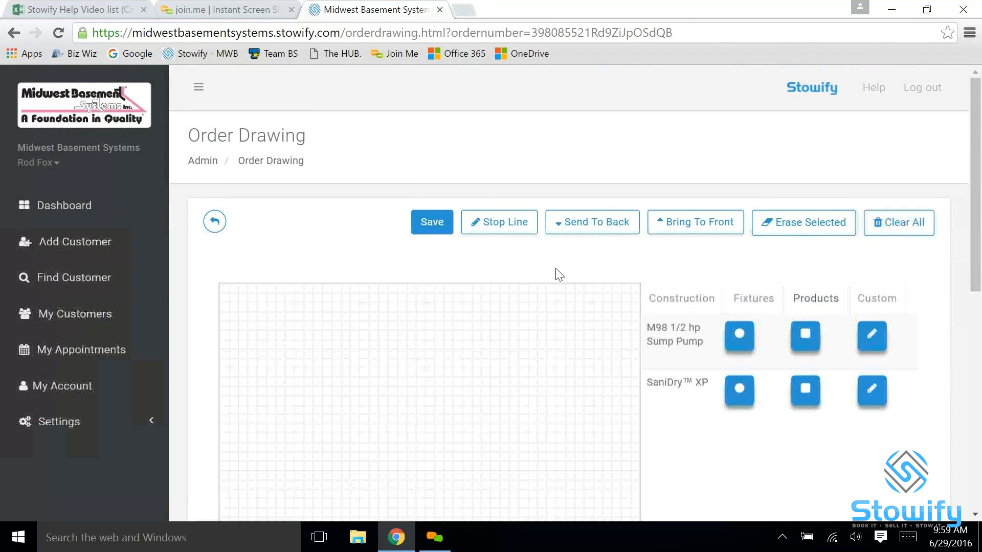
scroll(653, 240, down, 1)
click(874, 222)
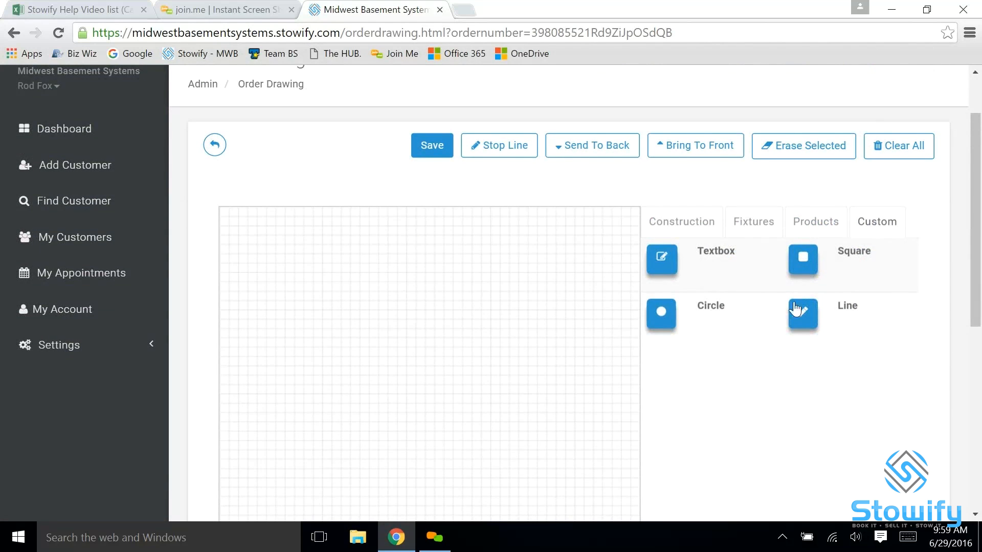
Add a square foundation from the Construction symbols to the drawing grid
click(686, 227)
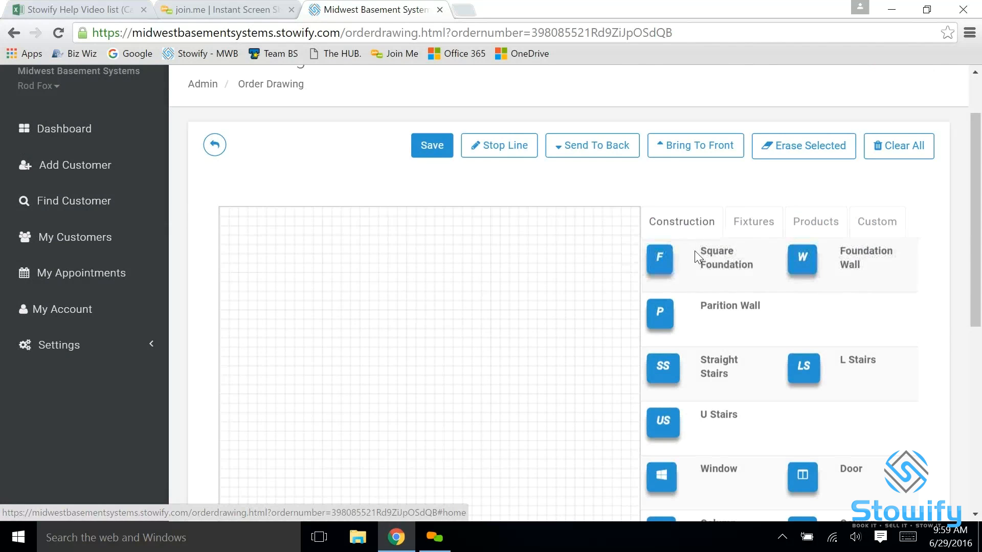
click(661, 261)
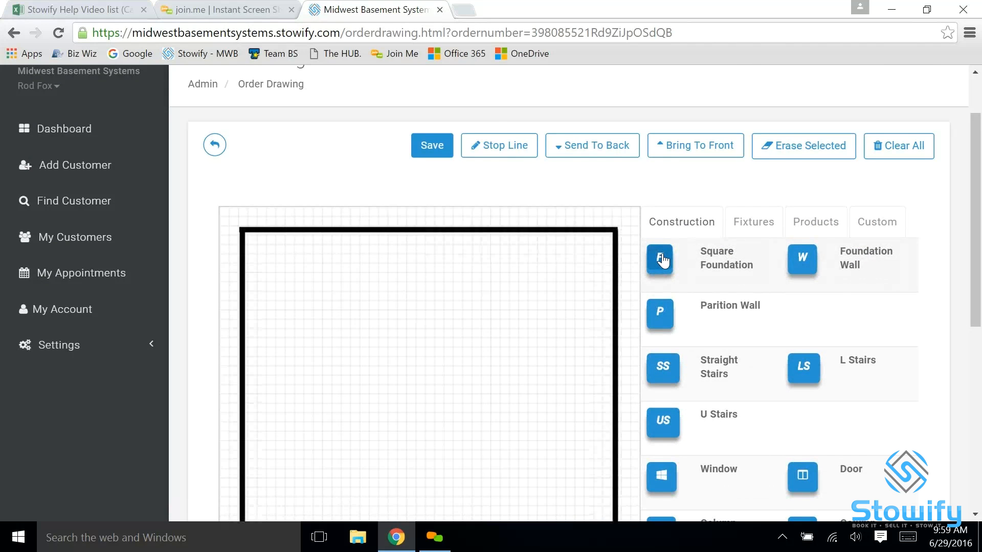
Draw a horizontal partition wall across the foundation and a vertical one from the middle of its top wall down to the first
scroll(665, 255, down, 3)
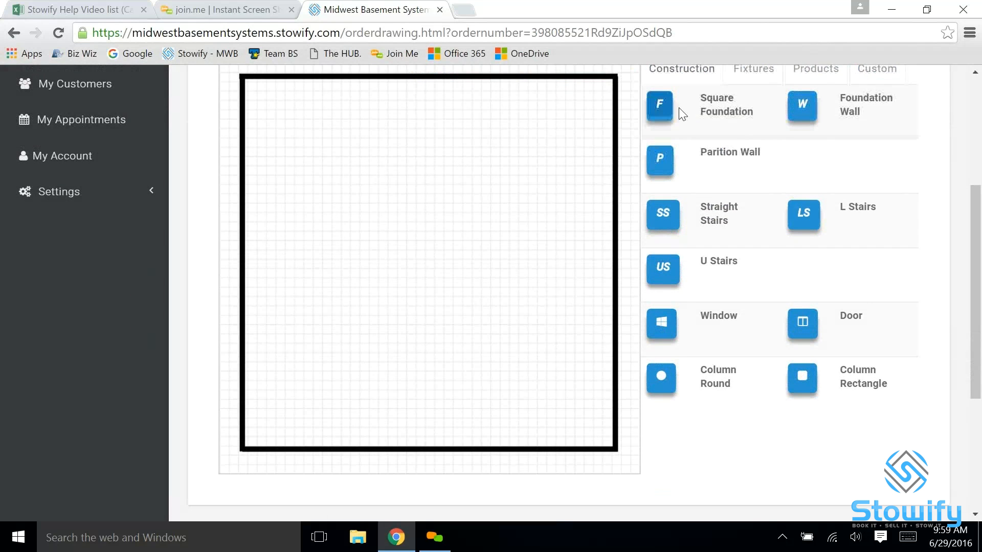
click(661, 166)
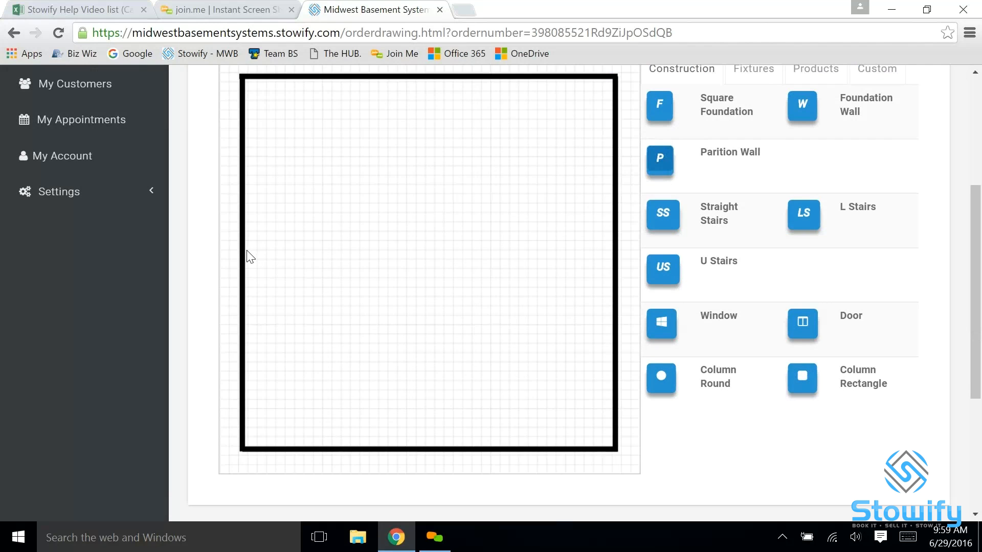
drag(246, 253, 617, 250)
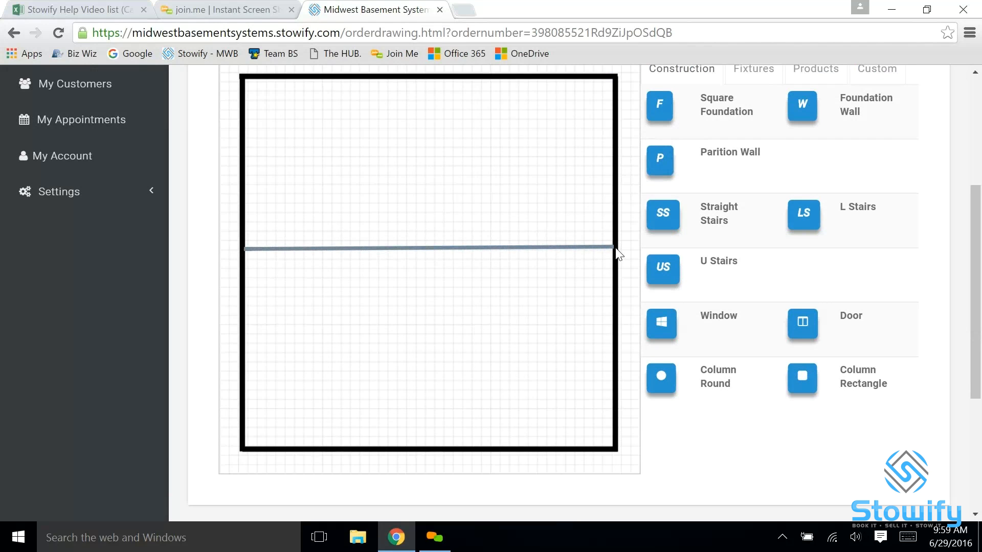
scroll(616, 252, up, 3)
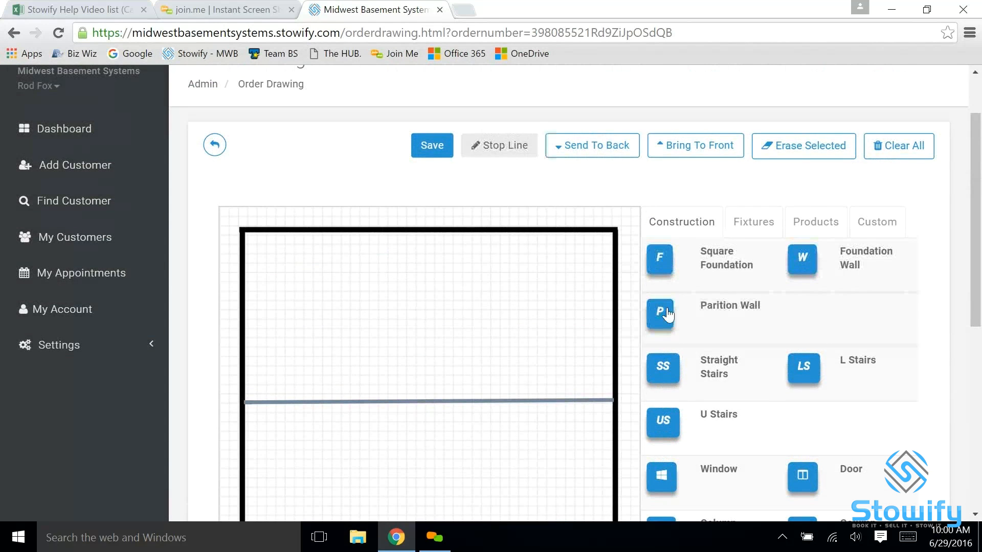
drag(428, 232, 427, 399)
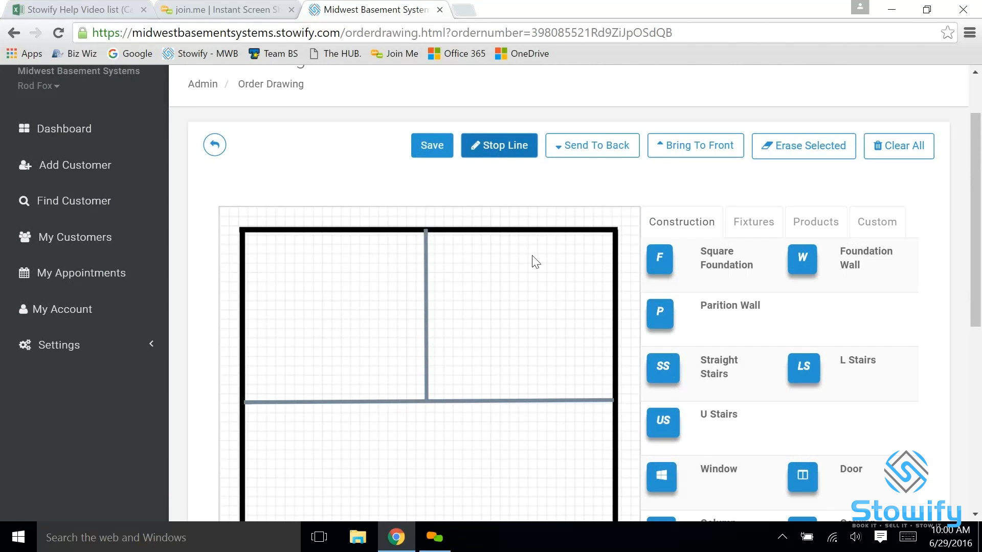
Add straight stairs, move them below the horizontal partition wall and adjust their size slightly
scroll(481, 302, down, 3)
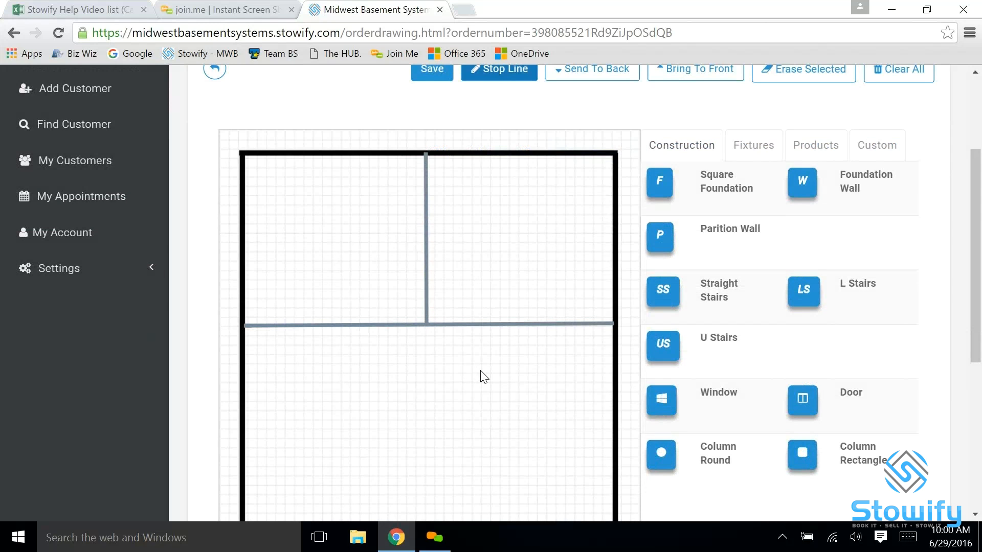
click(663, 292)
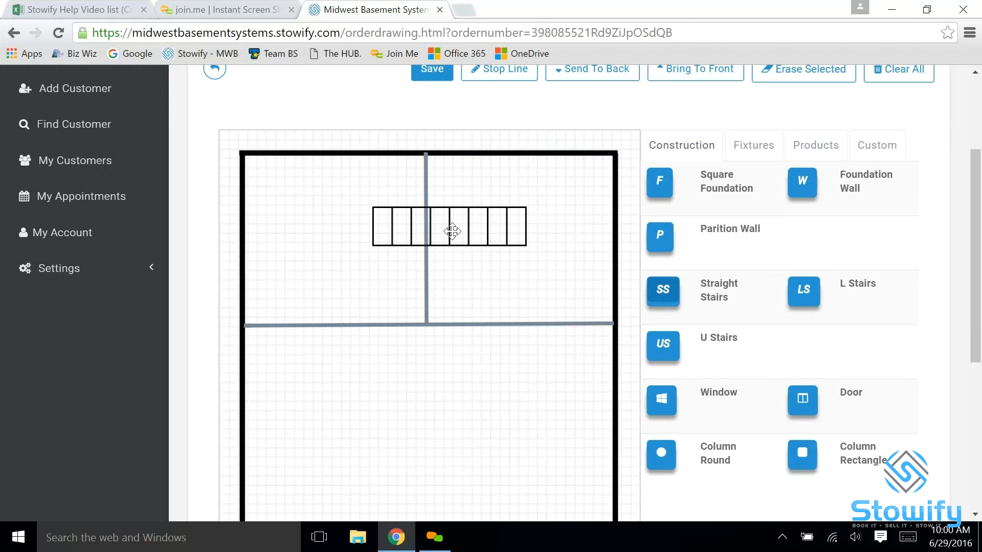
drag(450, 226, 483, 380)
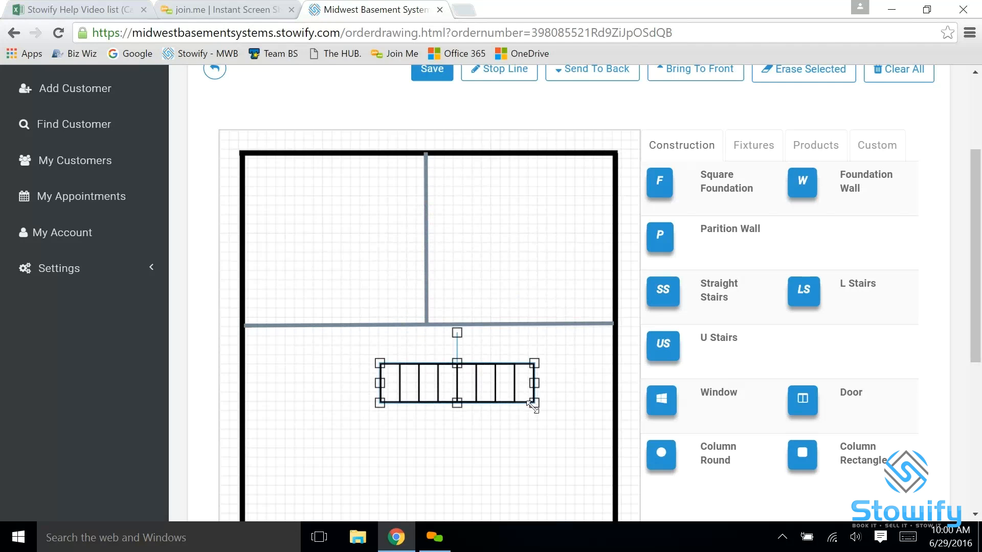
mouse_move(535, 403)
mouse_down()
mouse_move(508, 401)
mouse_move(530, 402)
mouse_up()
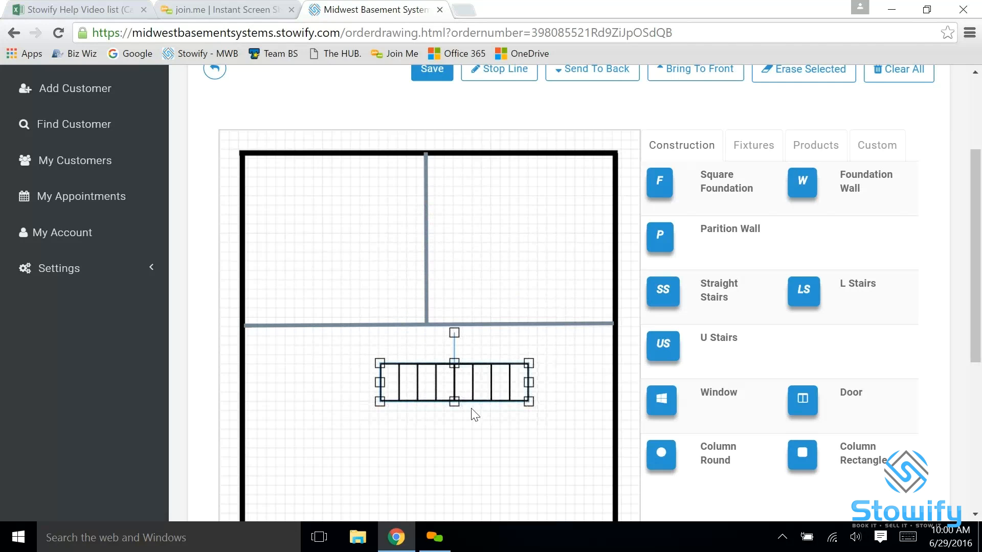
mouse_move(454, 399)
mouse_down()
mouse_move(460, 427)
mouse_move(459, 409)
mouse_up()
drag(528, 386, 536, 367)
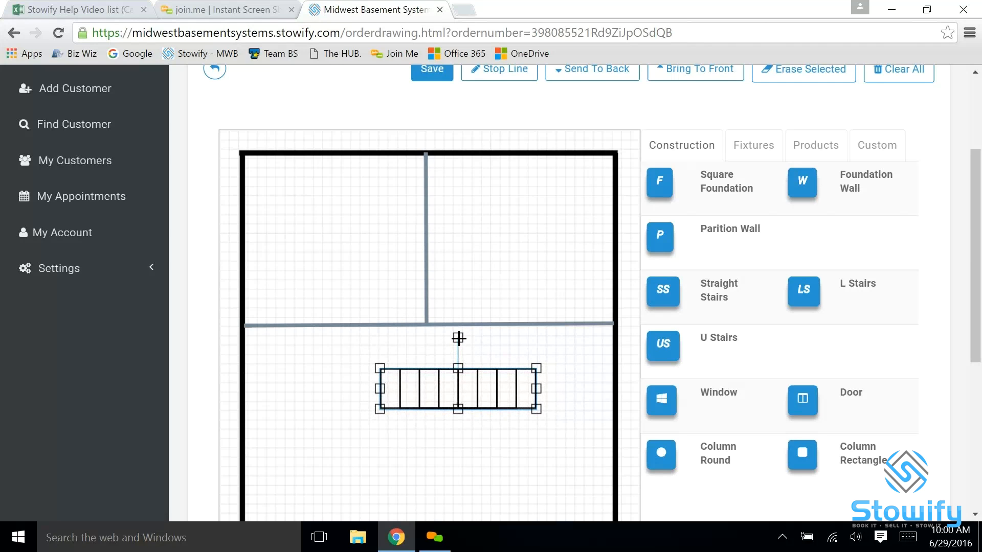
Rotate the stairs upright and position them directly below the junction of the two partition walls
drag(459, 338, 444, 223)
click(529, 244)
click(462, 276)
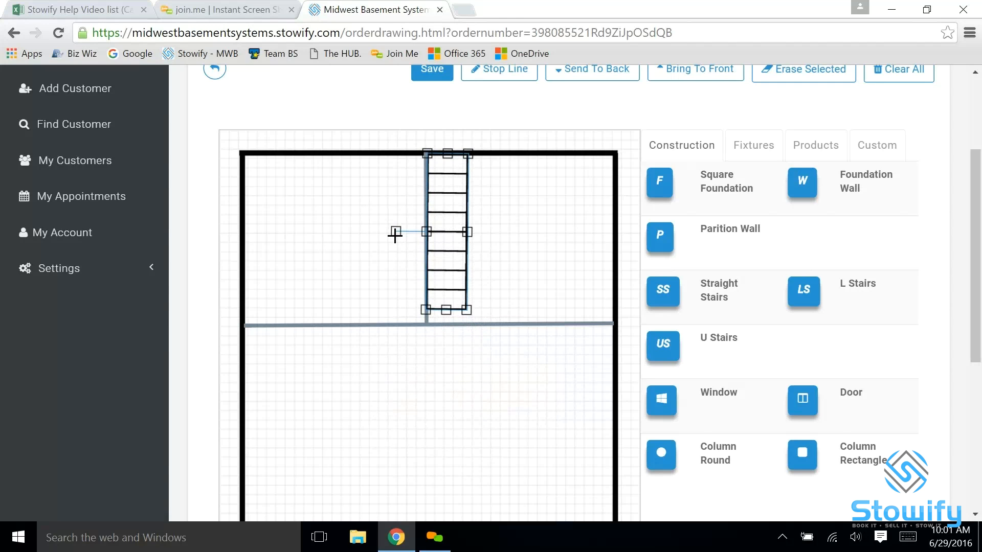
drag(394, 234, 394, 234)
click(504, 248)
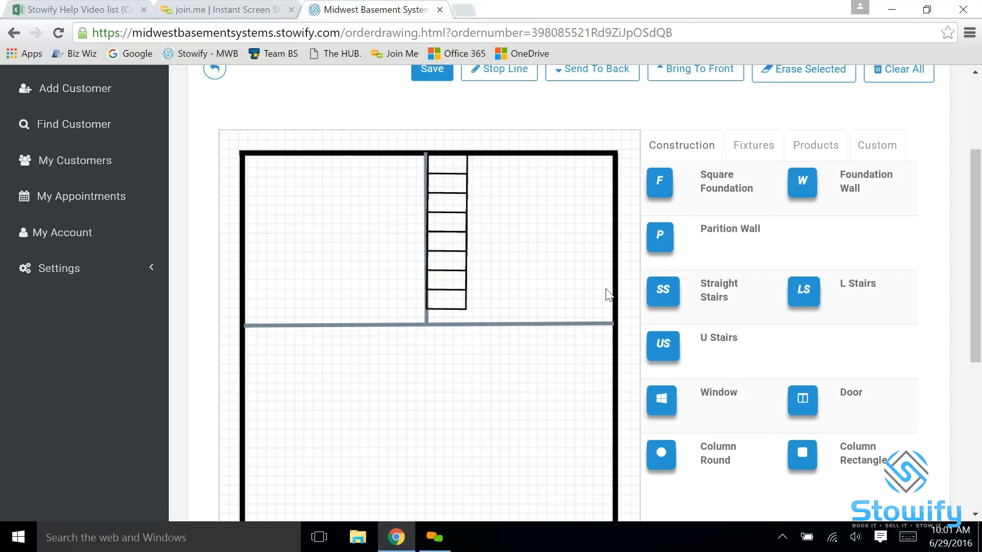
drag(453, 250, 455, 420)
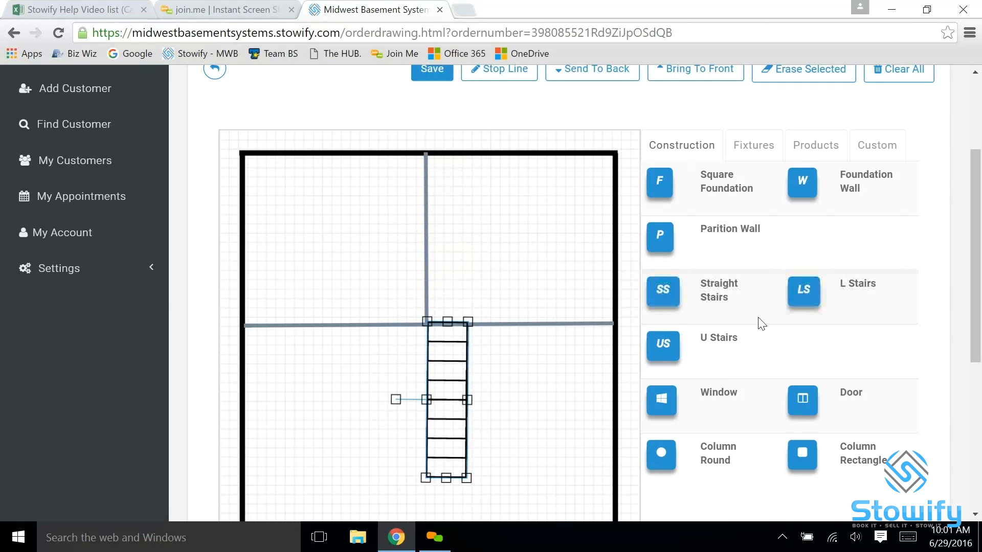
Add a window, move it beside the foundation's left wall and rotate it to run vertically
scroll(893, 263, down, 2)
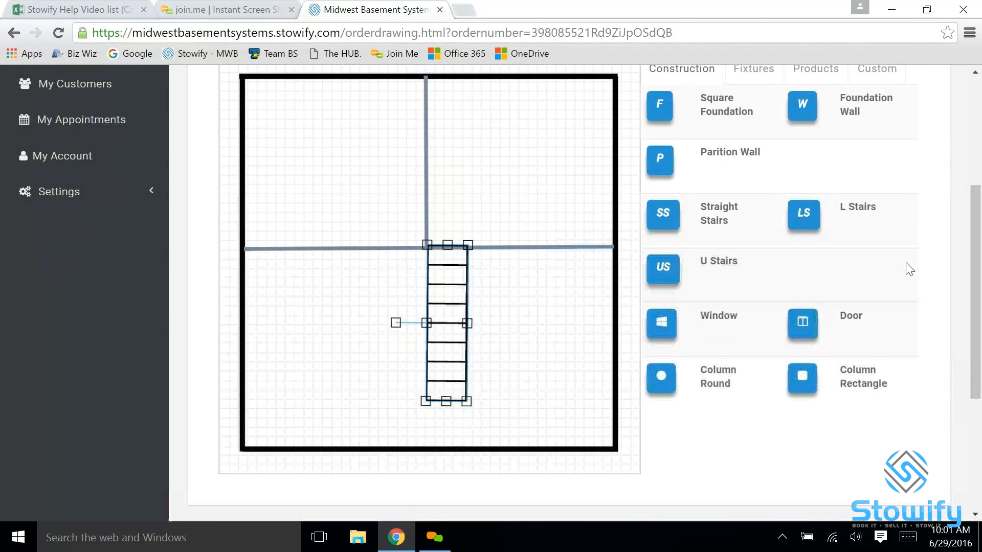
click(665, 330)
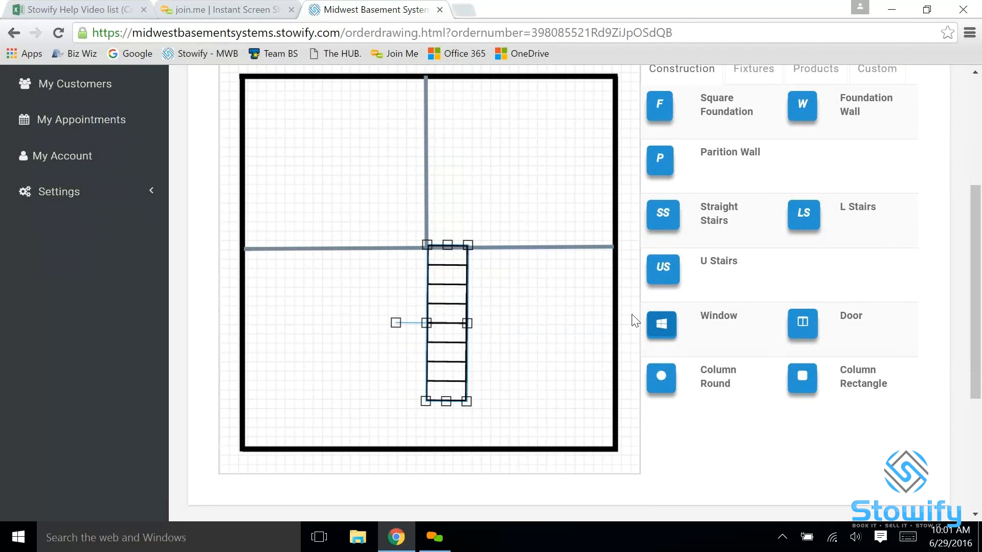
click(661, 330)
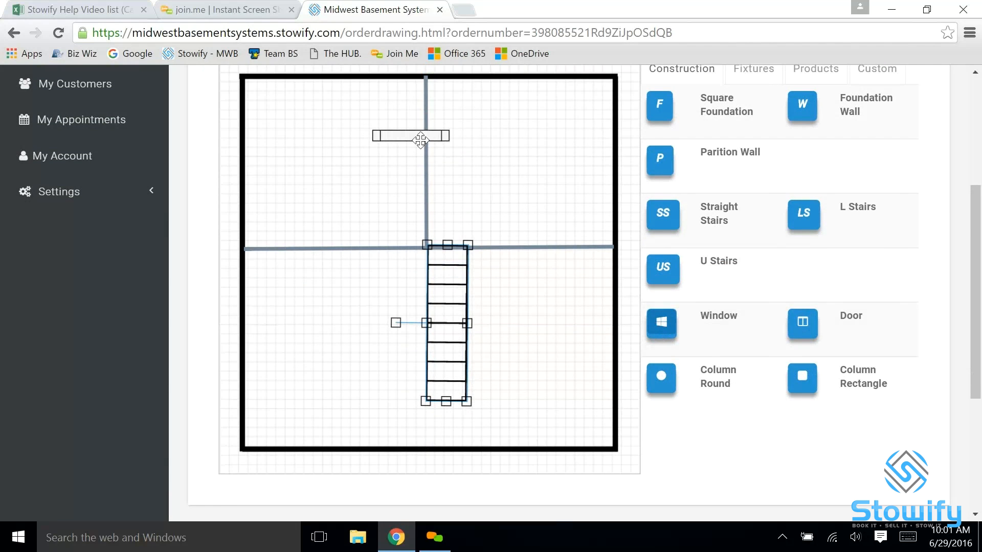
drag(407, 137, 251, 227)
drag(259, 191, 282, 227)
drag(282, 228, 295, 227)
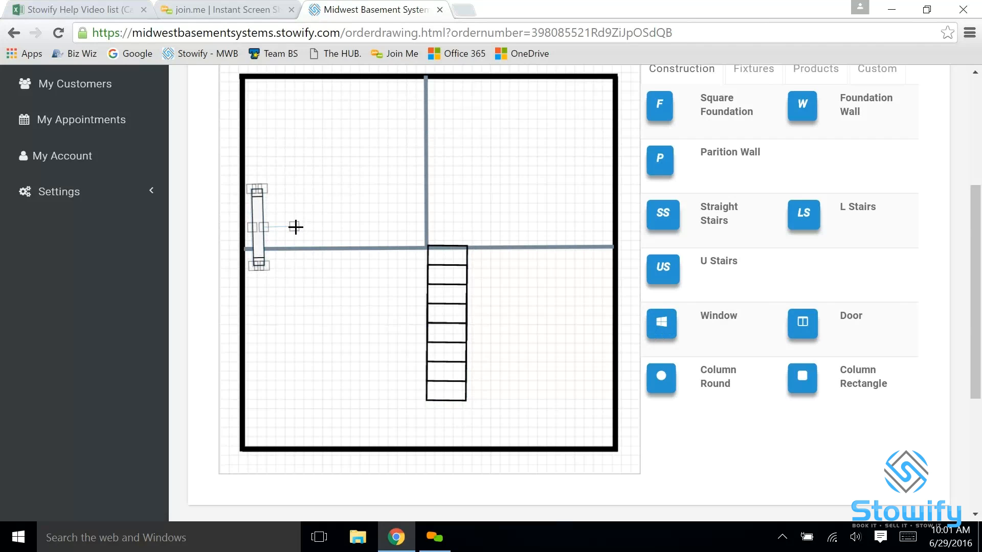
drag(295, 227, 294, 227)
Shorten the window, set it into the foundation's left wall in the upper-left room and straighten it
drag(267, 268, 313, 295)
drag(262, 335, 245, 123)
click(300, 147)
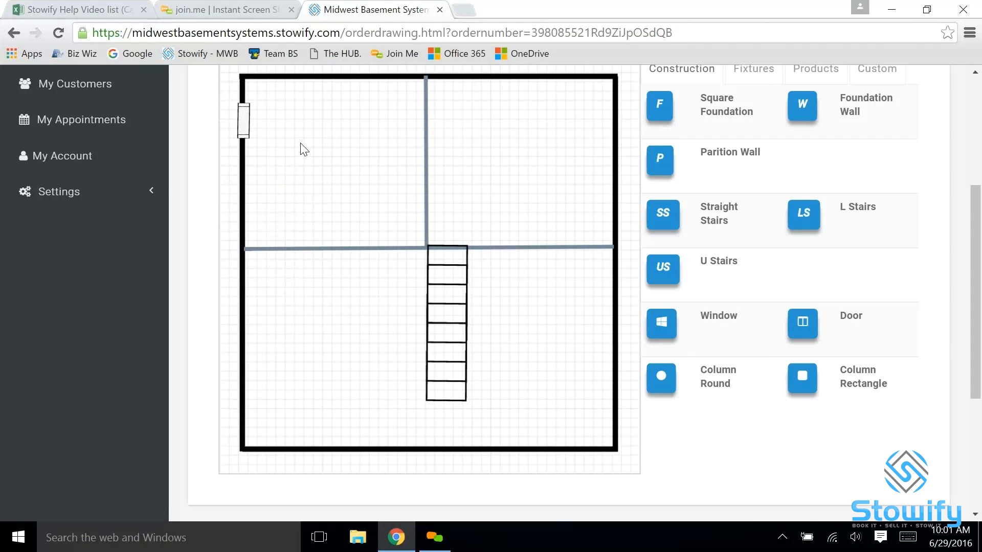
click(253, 131)
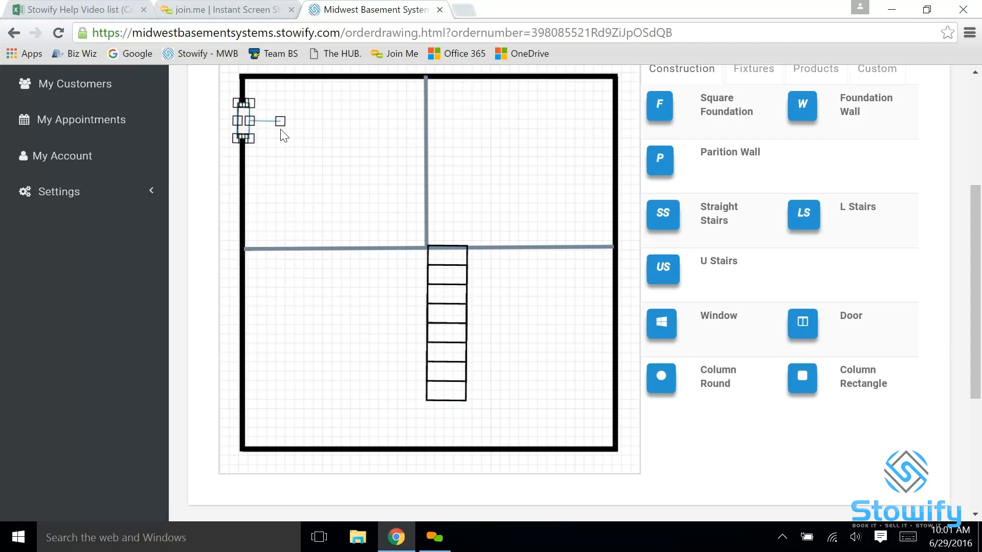
mouse_move(280, 123)
mouse_down()
mouse_move(265, 154)
mouse_move(222, 122)
mouse_move(250, 98)
mouse_move(273, 123)
mouse_up()
click(304, 141)
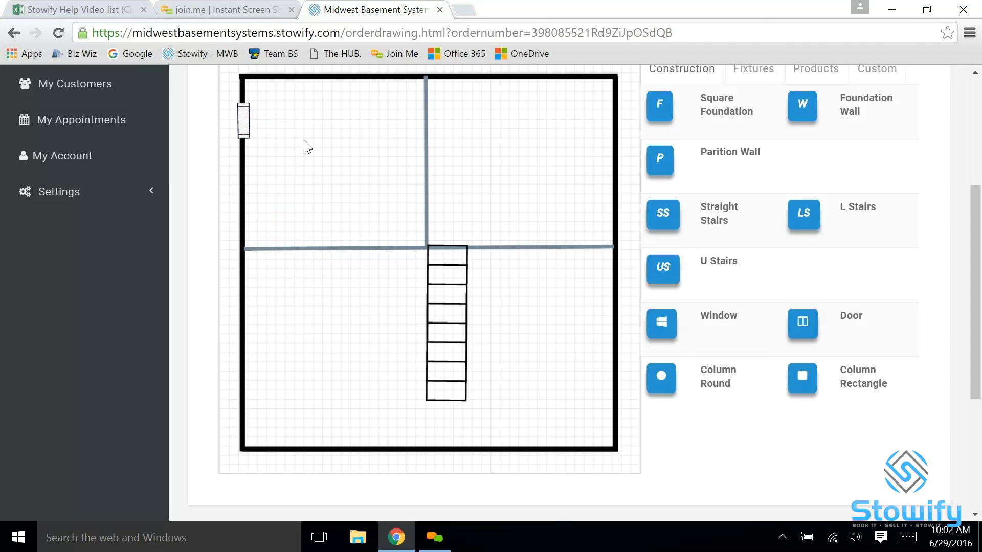
Add a door, rotate it half a turn and set it into the vertical partition wall, swinging into the upper-left room
click(810, 327)
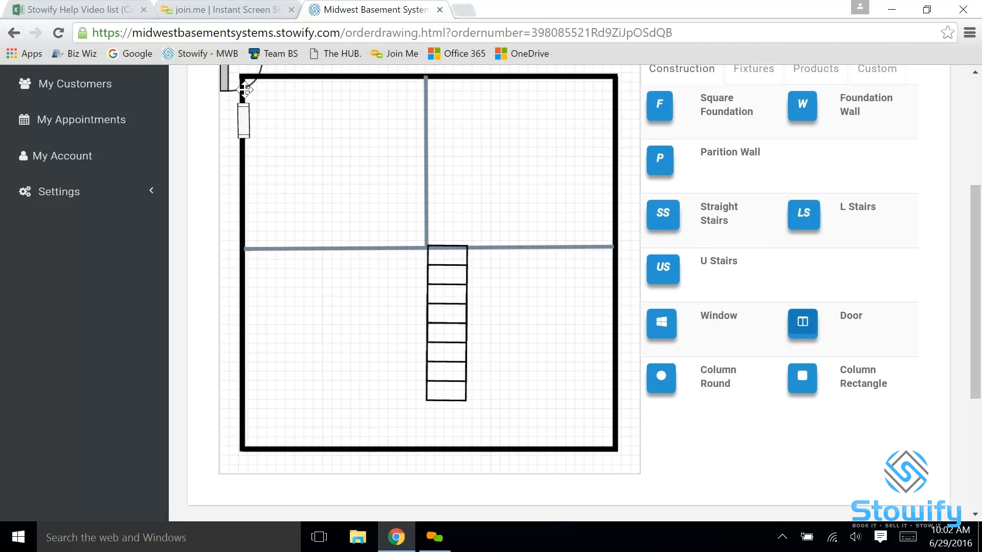
drag(246, 90, 434, 156)
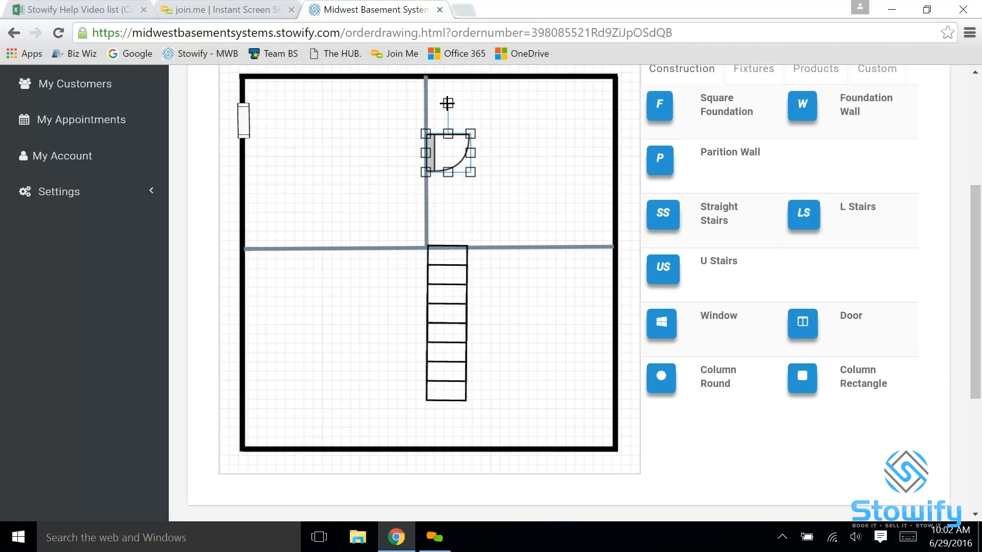
drag(441, 105, 449, 195)
drag(464, 159, 414, 152)
click(491, 175)
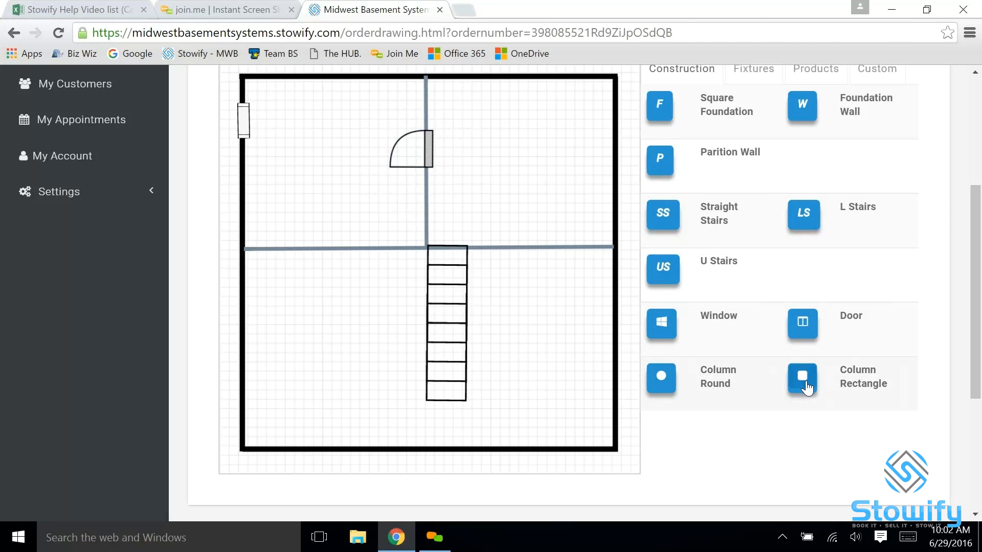
Add two rectangular columns and place one at each end of the horizontal partition wall
click(803, 382)
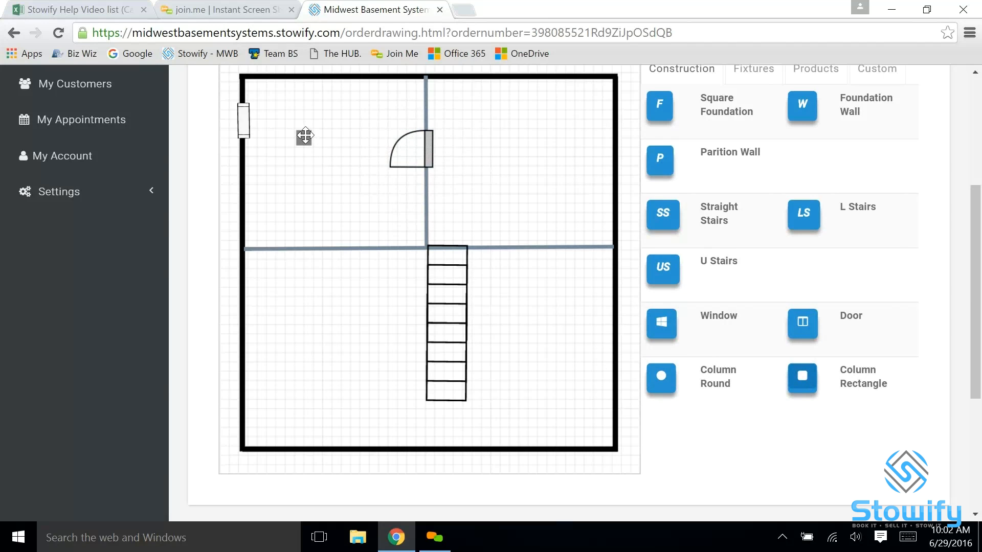
click(304, 136)
drag(317, 155, 256, 250)
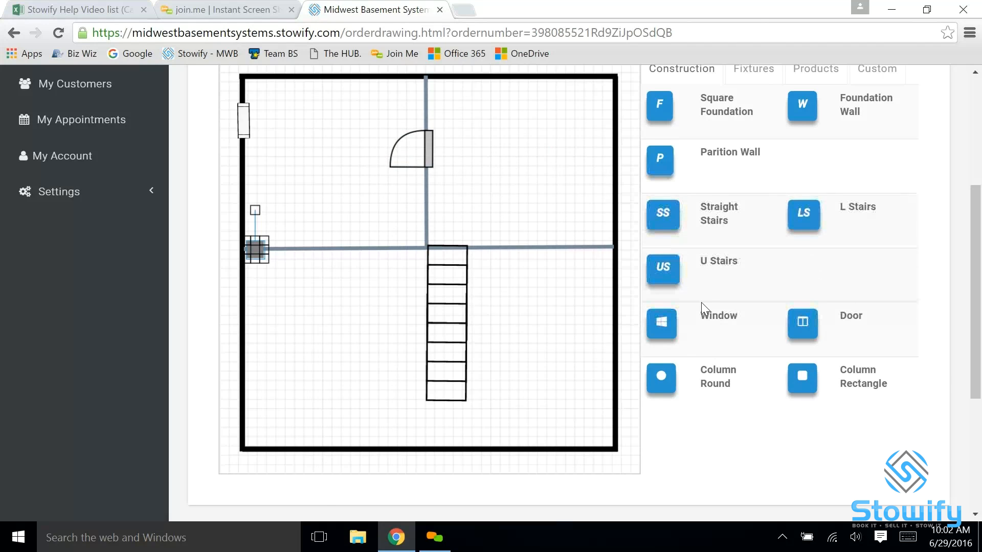
click(805, 385)
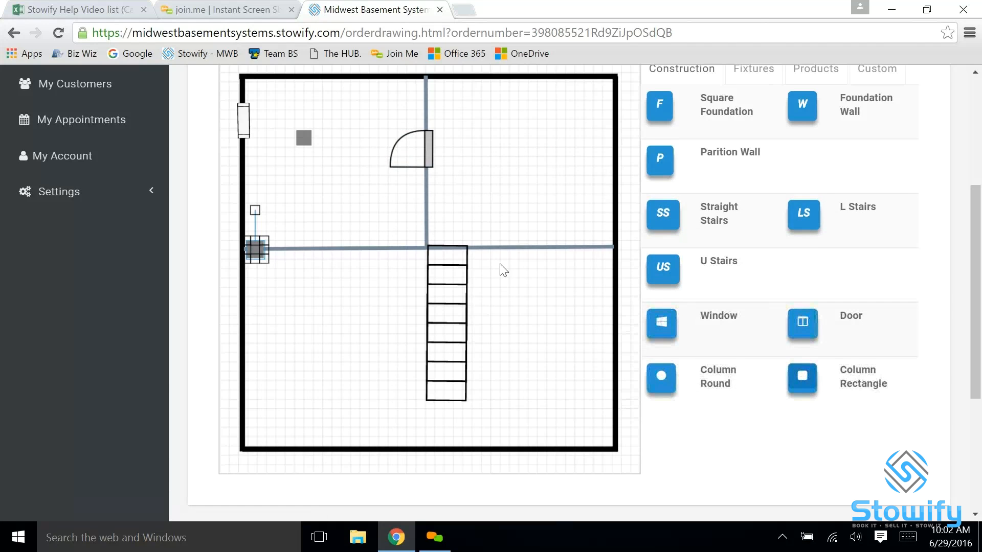
drag(309, 140, 610, 248)
Add a washer and dryer along the upper-right room's top wall and an electrical symbol on the upper-left room's top wall
scroll(730, 173, up, 1)
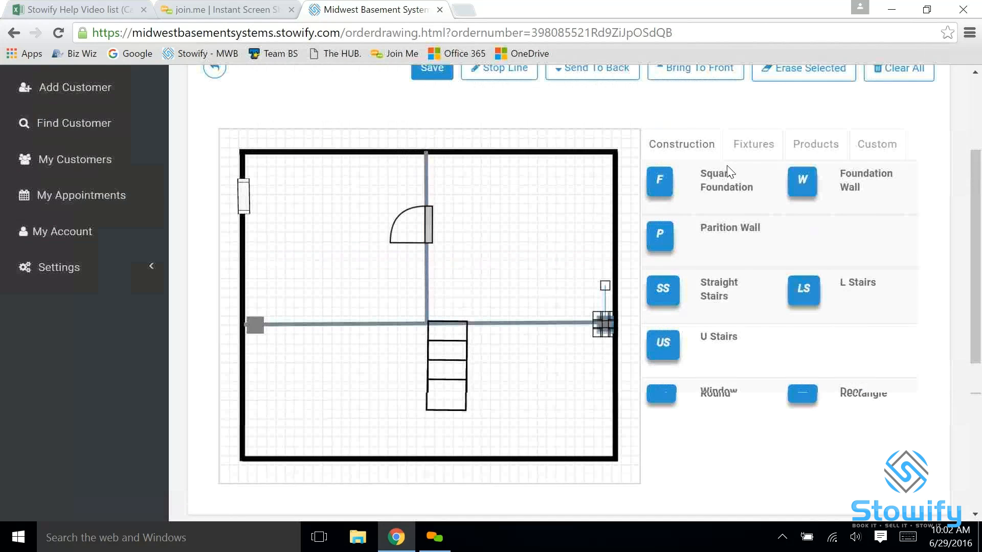
click(755, 154)
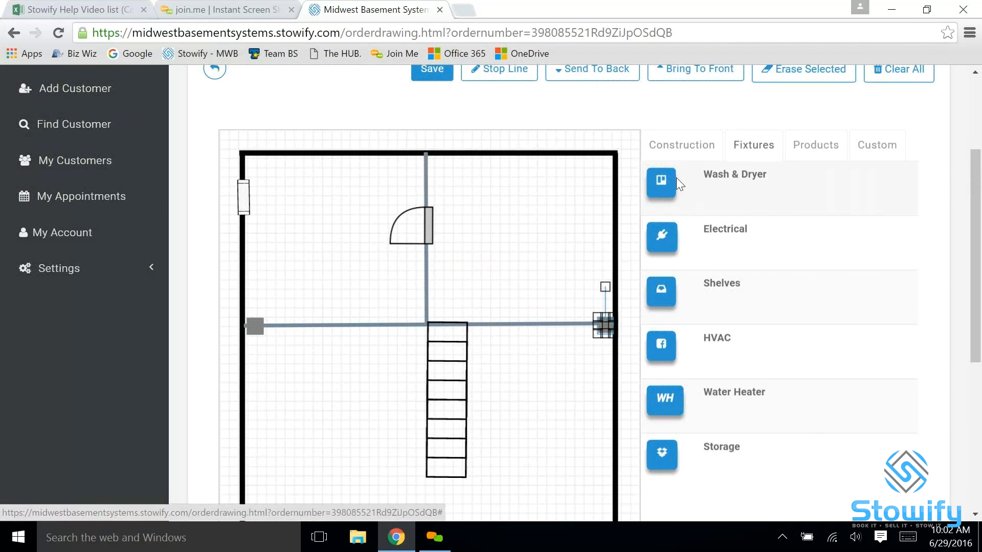
click(661, 185)
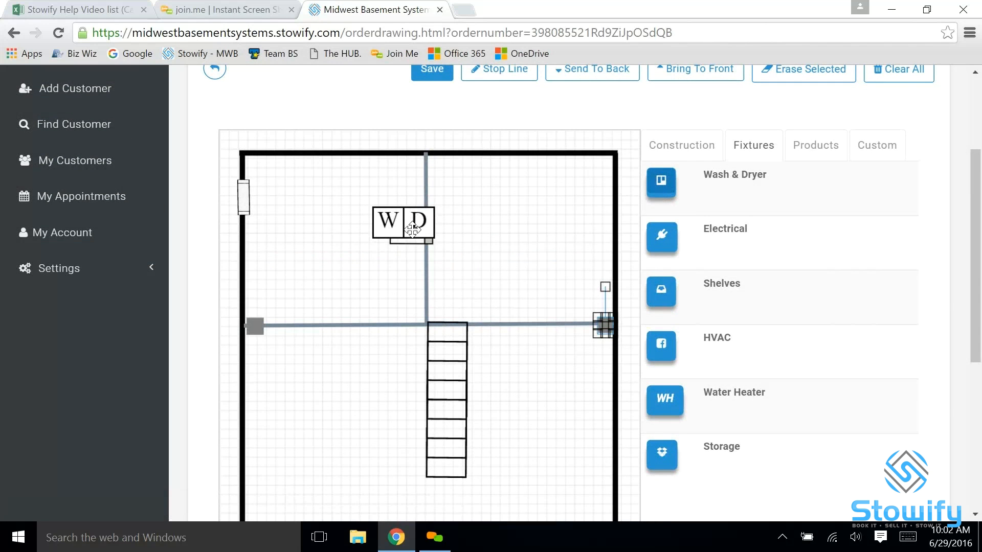
drag(408, 227, 490, 180)
click(660, 238)
drag(235, 145, 303, 155)
Add a shelf, rotate it upright and place it against the left foundation wall just below the horizontal partition wall
click(661, 293)
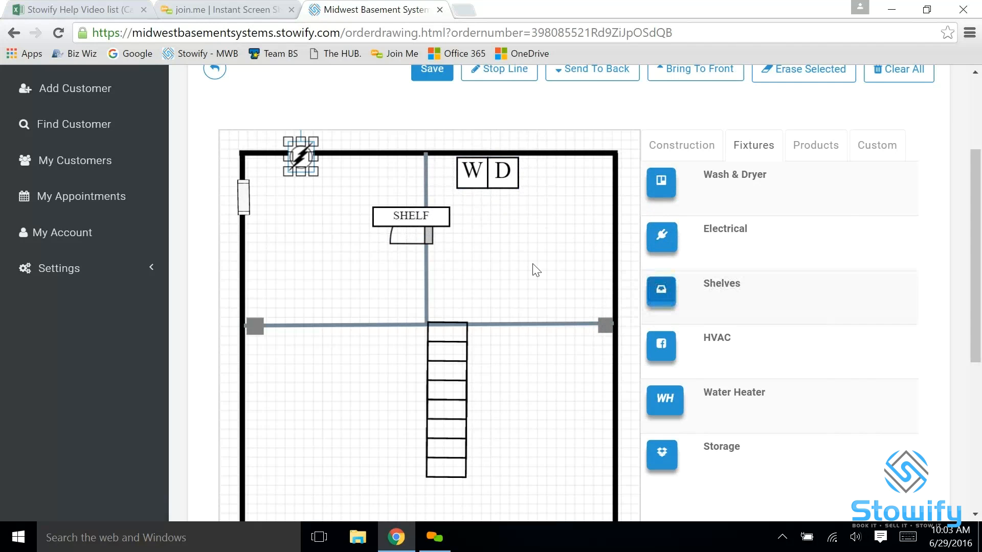
drag(417, 216, 294, 356)
drag(294, 317, 253, 362)
click(393, 281)
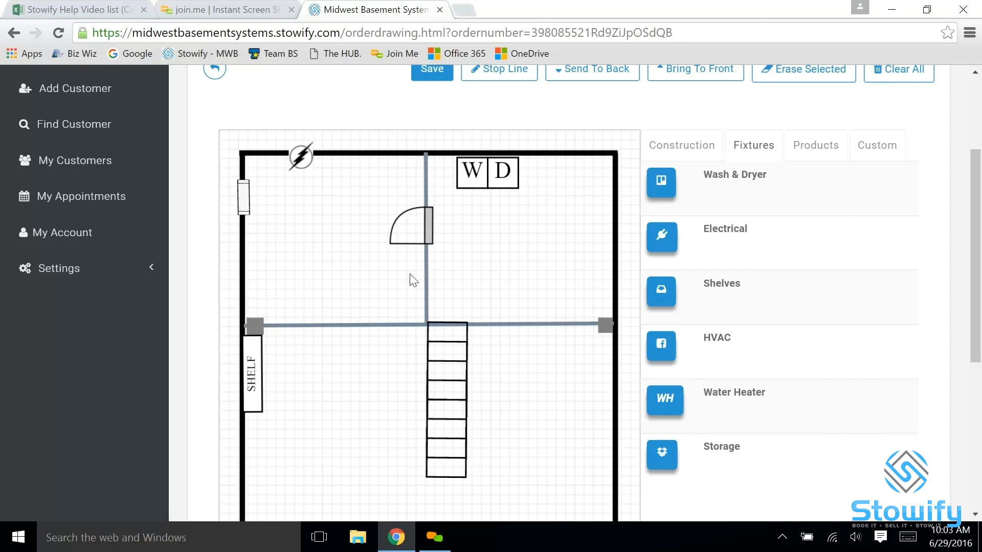
Add an HVAC unit beside the upper part of the stairs and a water heater beside the dryer
click(661, 343)
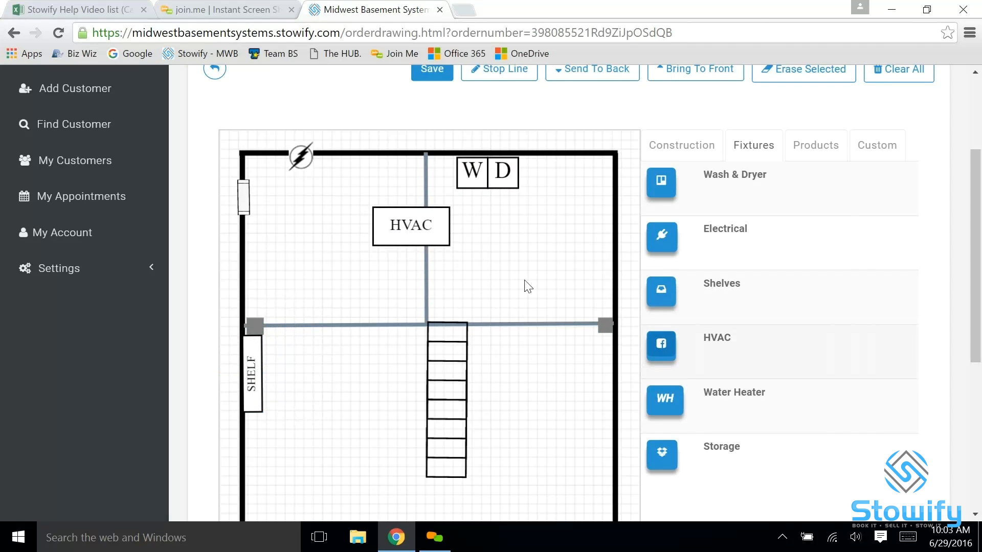
drag(405, 228, 513, 350)
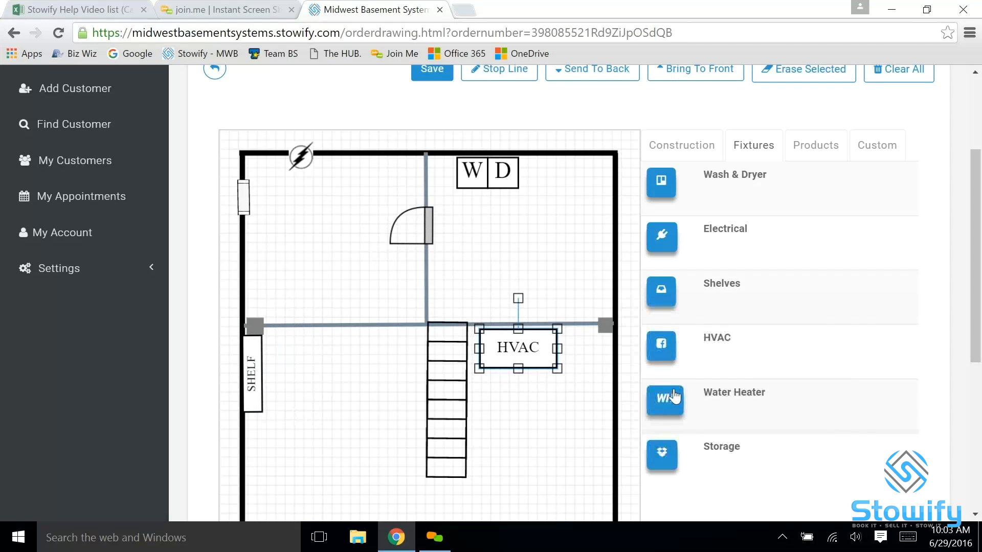
click(665, 402)
mouse_move(396, 236)
mouse_down()
mouse_move(537, 223)
mouse_move(589, 201)
mouse_move(572, 202)
mouse_move(592, 180)
mouse_move(534, 172)
mouse_up()
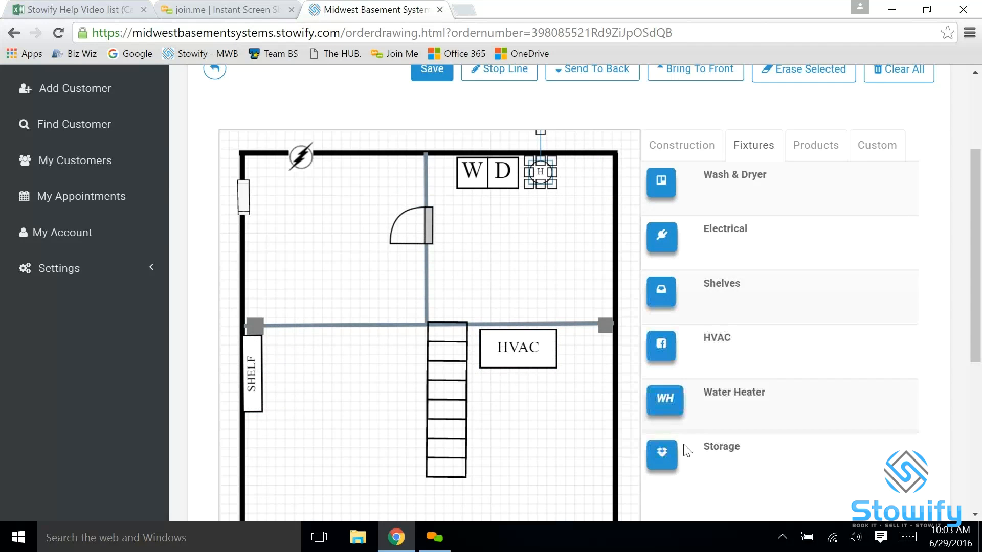
Add a storage symbol in the upper-left room, in the corner between the top wall and the vertical partition wall
click(661, 453)
drag(242, 142, 410, 177)
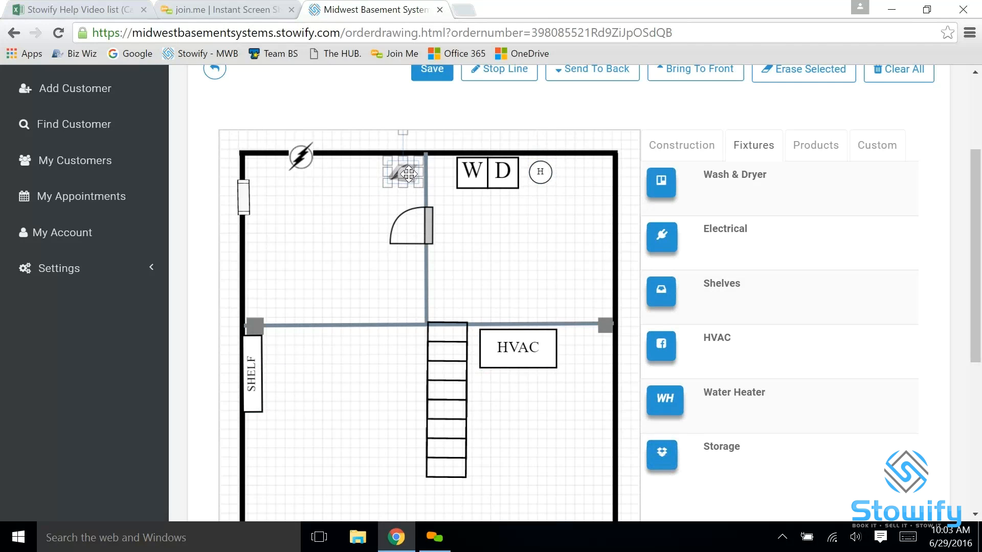
click(492, 240)
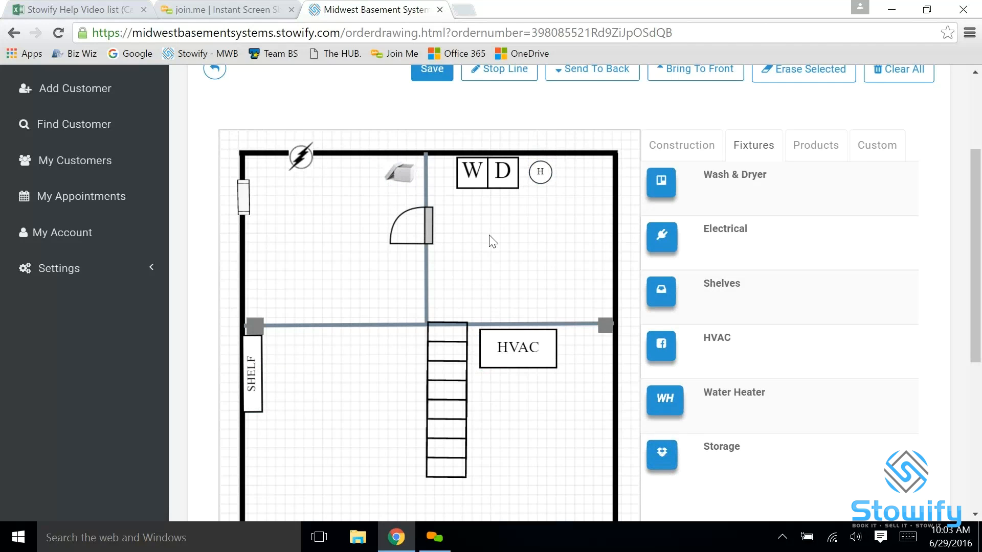
Add the M98 1/2 hp Sump Pump as a small circle in the upper-right corner of the foundation
click(815, 147)
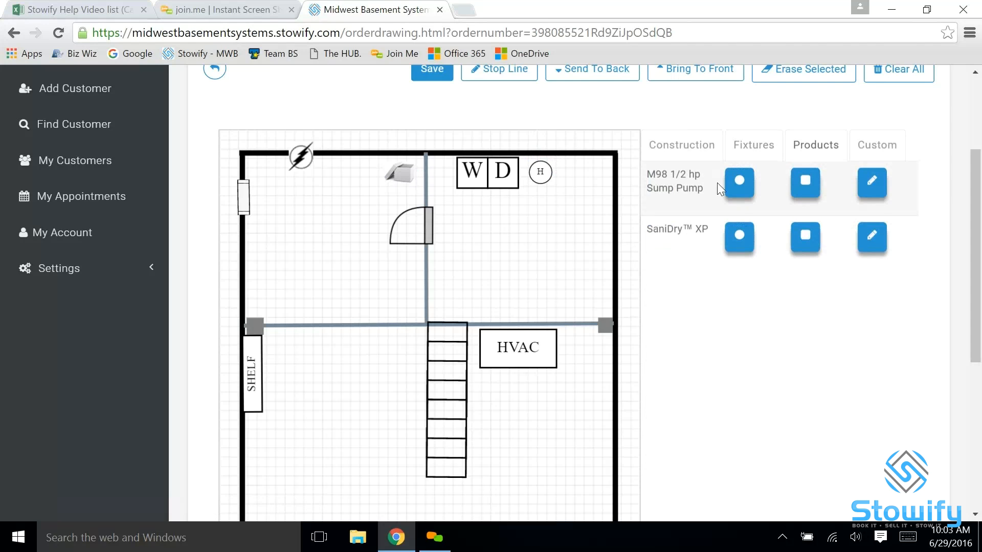
click(739, 184)
drag(388, 239, 604, 170)
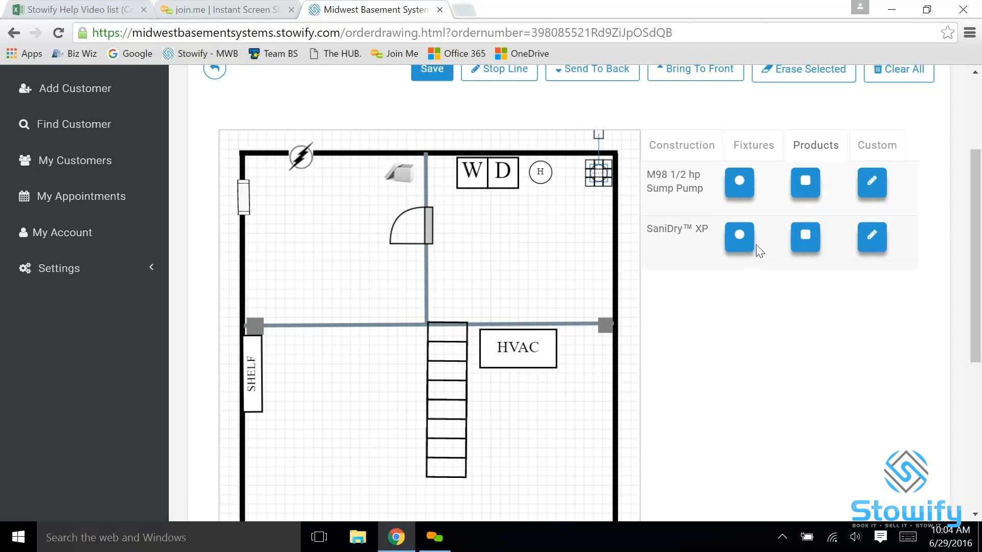
Add the SaniDry XP as a rectangle, shrink it to a small square and place it below the sump pump
click(805, 238)
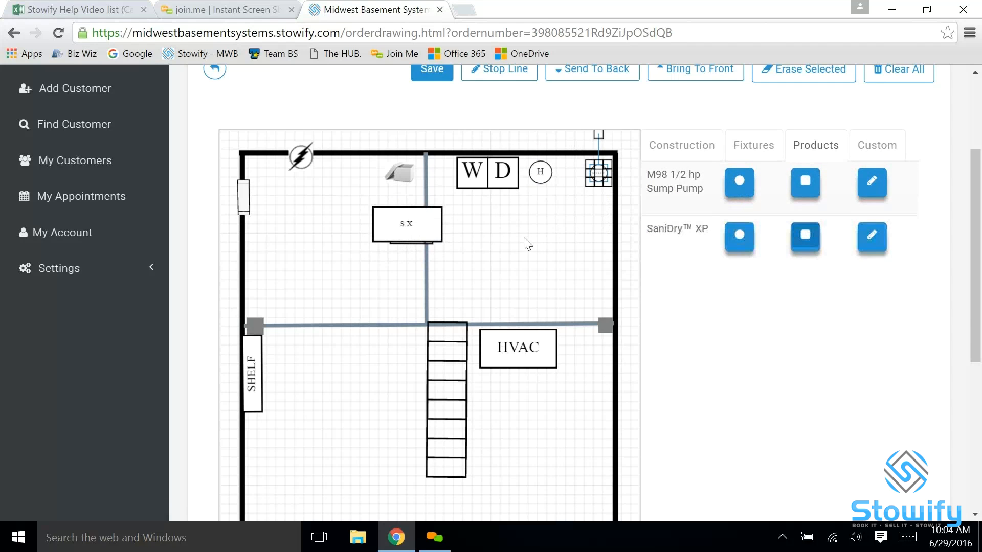
click(432, 233)
drag(432, 232, 590, 220)
click(545, 293)
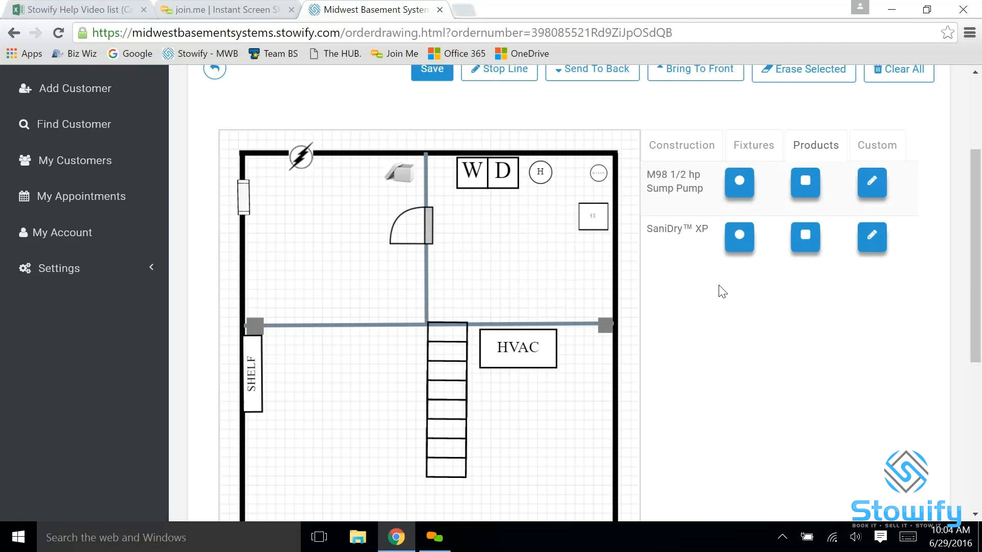
Add a textbox to the drawing and replace its placeholder text with "utility room"
click(877, 147)
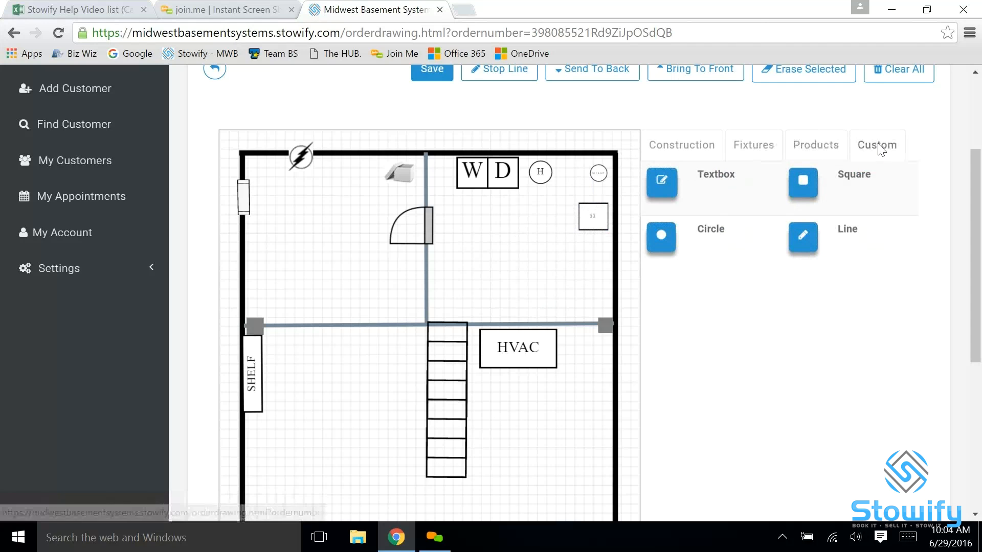
click(662, 184)
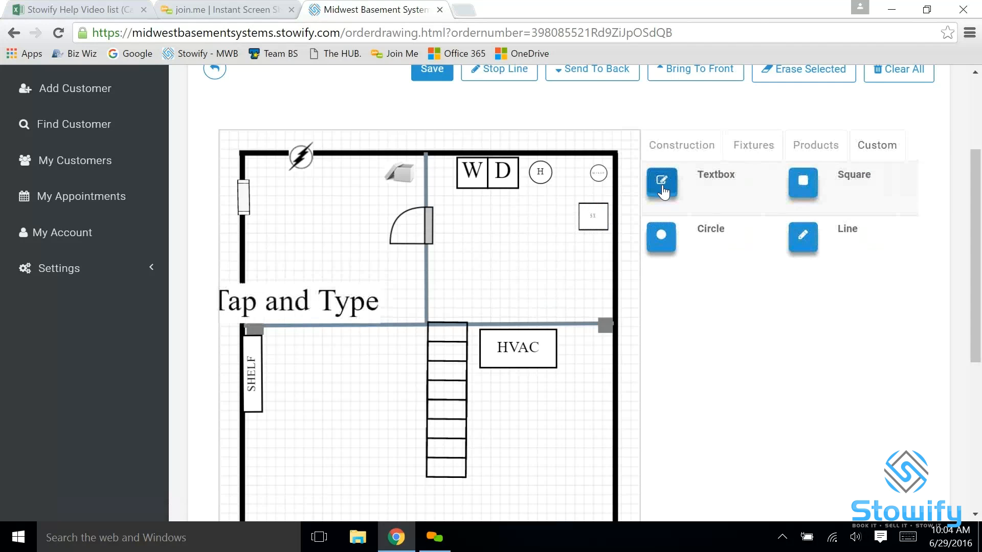
click(340, 307)
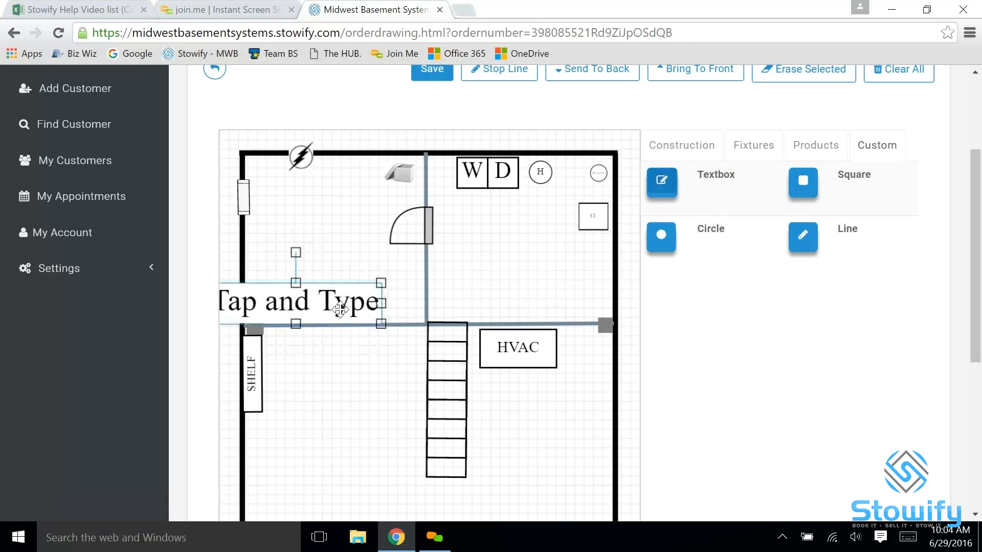
click(368, 307)
key(BackSpace)
key(BackSpace)
key(BackSpace)
key(BackSpace)
key(BackSpace)
key(BackSpace)
key(BackSpace)
key(BackSpace)
key(BackSpace)
key(BackSpace)
key(BackSpace)
key(BackSpace)
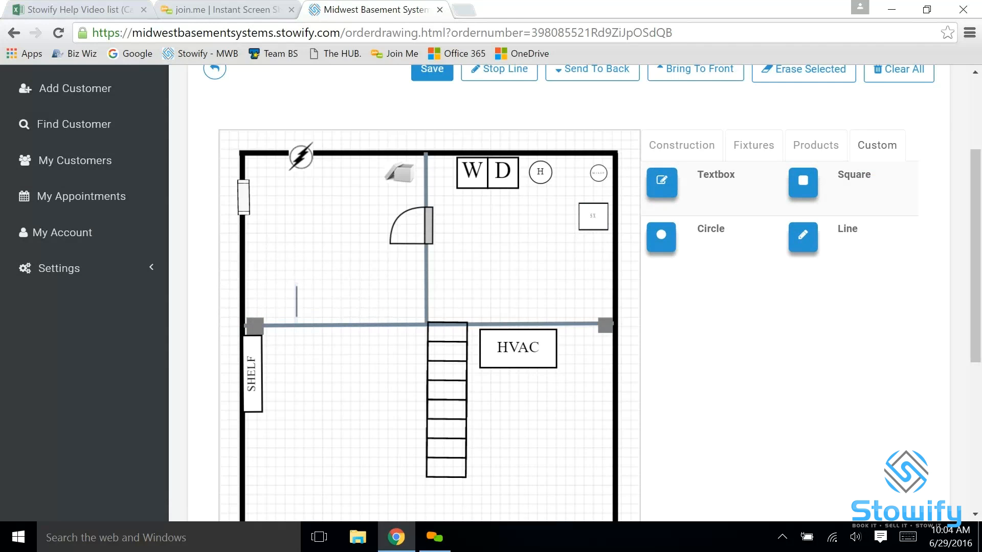
text(utility room)
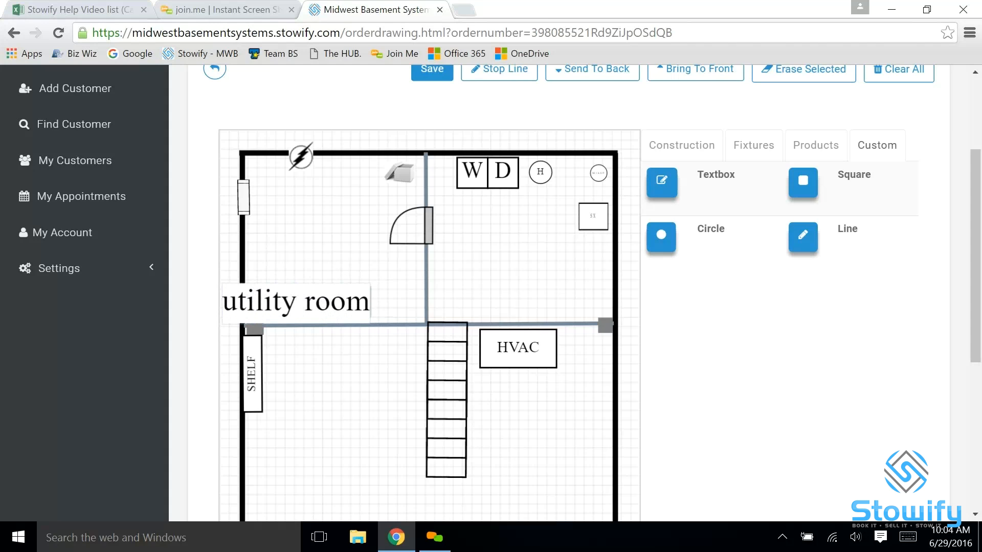
Shrink the "utility room" label and move it into the upper-right room
click(311, 270)
drag(294, 310, 521, 253)
click(530, 287)
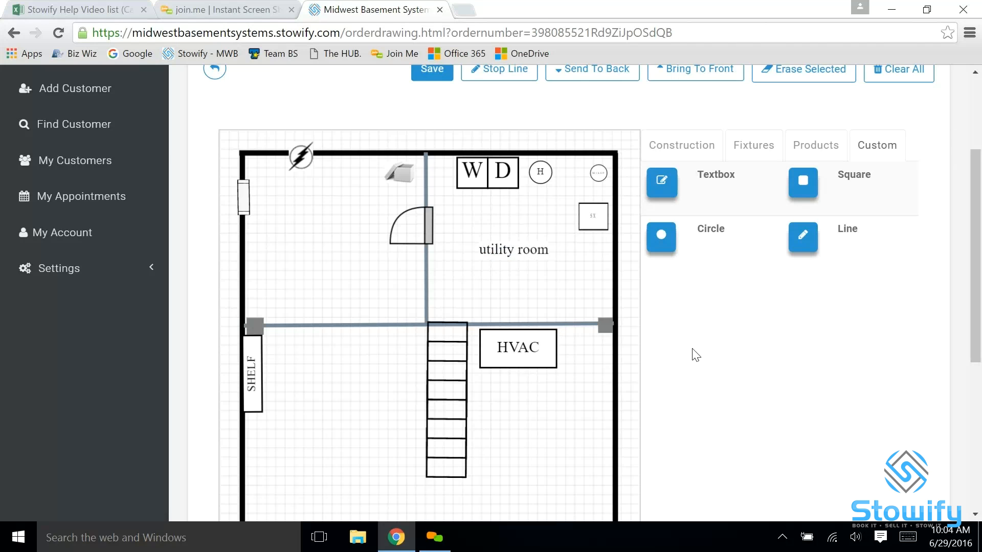
Save the finished floor plan drawing and check how it appears in the order view
scroll(693, 352, down, 5)
scroll(692, 352, up, 10)
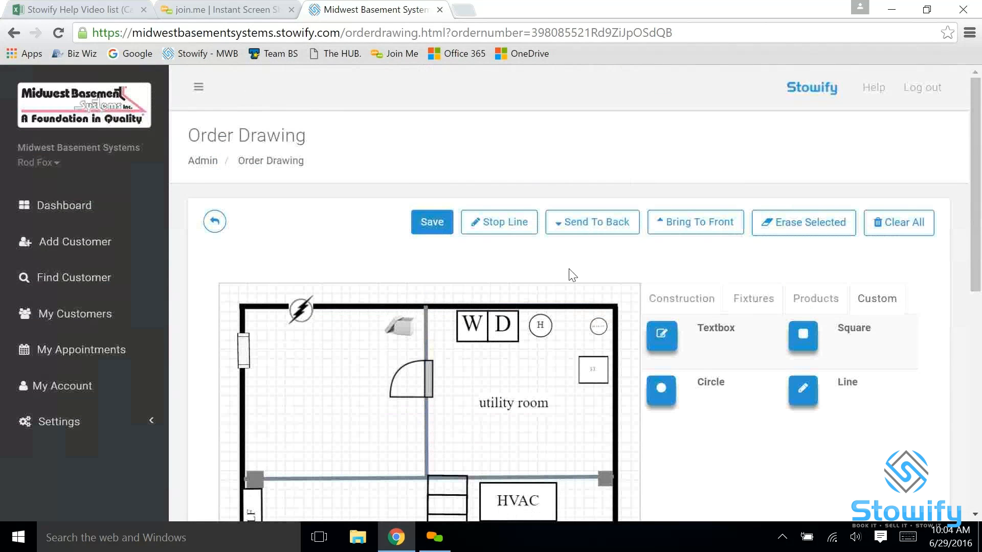
click(429, 221)
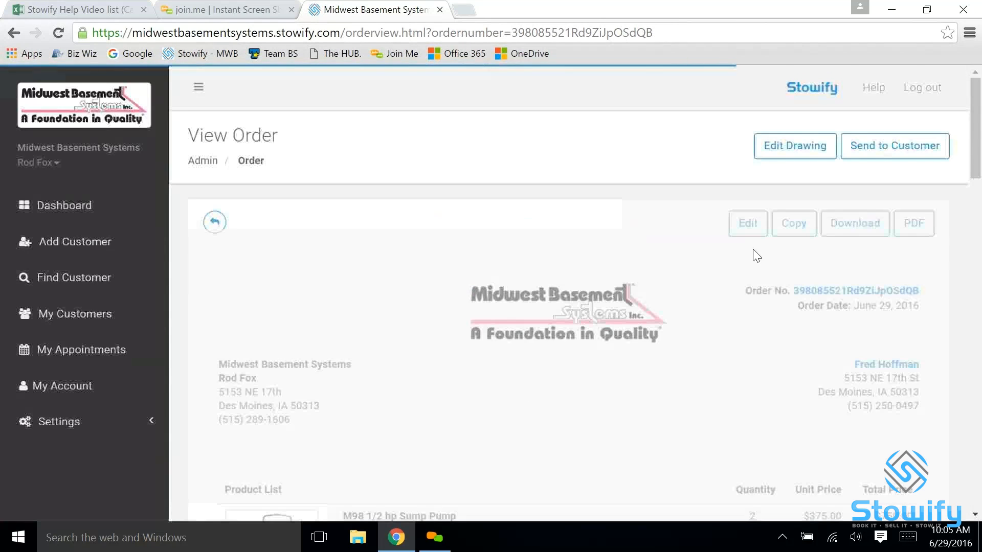
scroll(750, 265, down, 15)
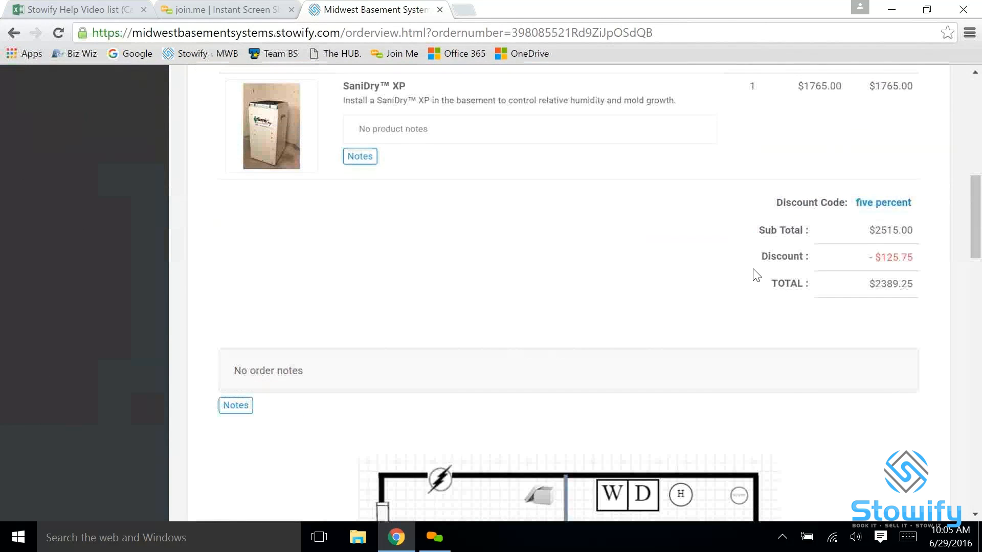
scroll(754, 276, down, 5)
scroll(753, 279, up, 10)
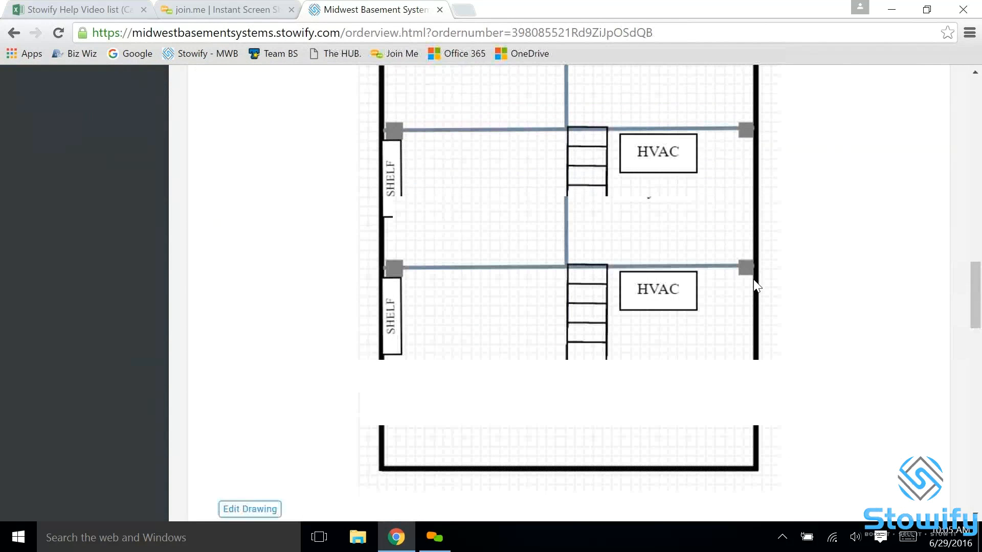
scroll(754, 281, up, 10)
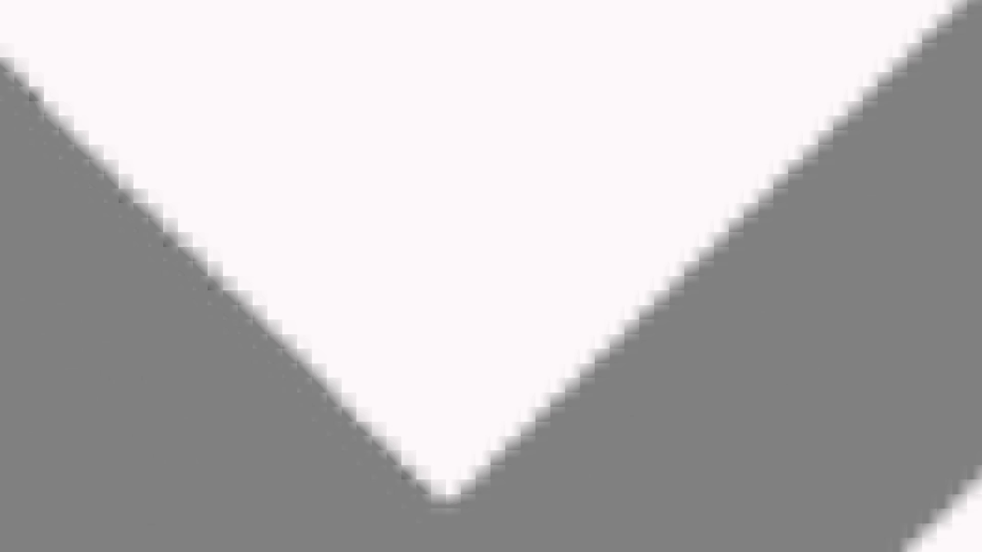